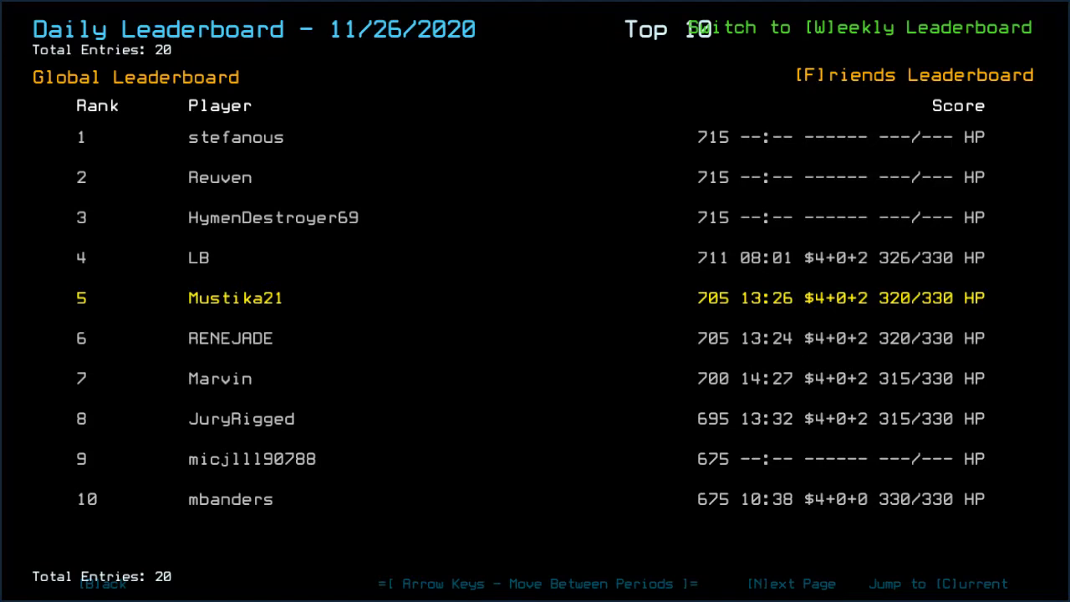
Step: View the Friends Leaderboard rankings, then go back to the Challenge Launcher
key("f")
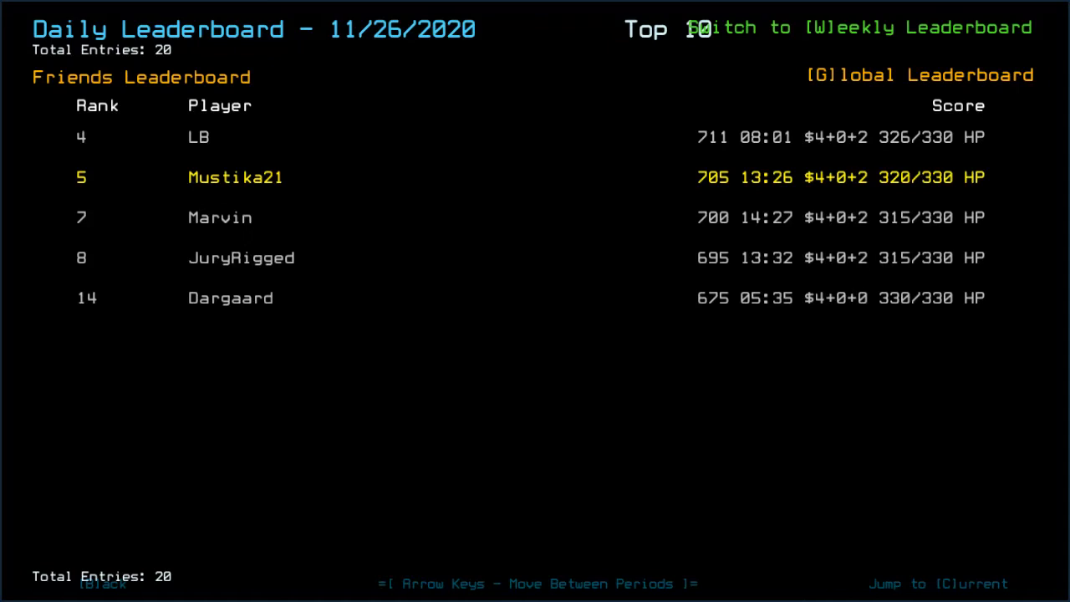
key("b")
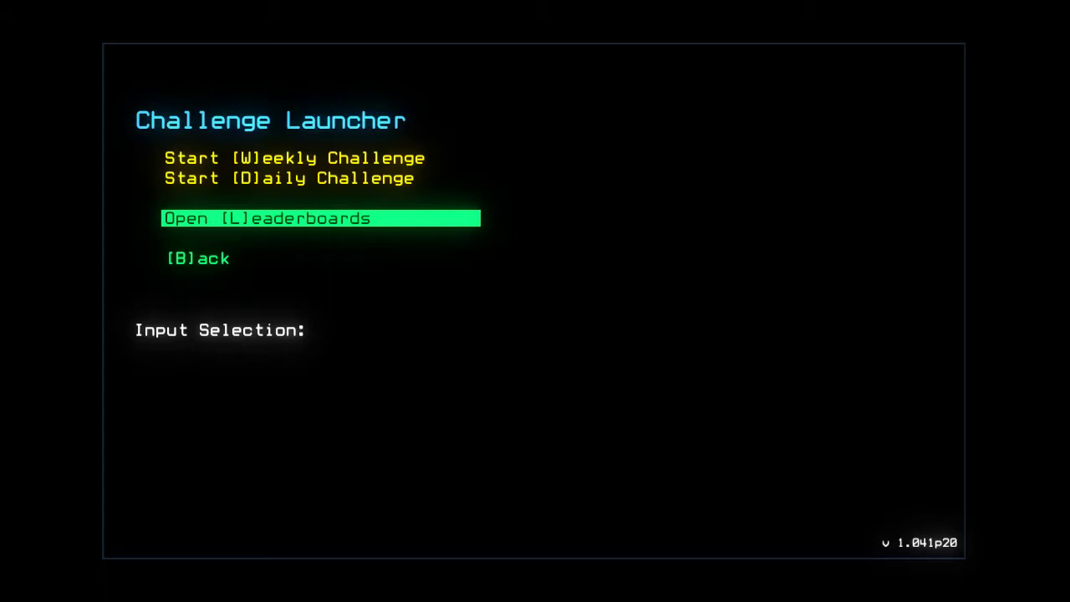
Step: Launch the Daily Challenge from the Challenge Launcher
key("d")
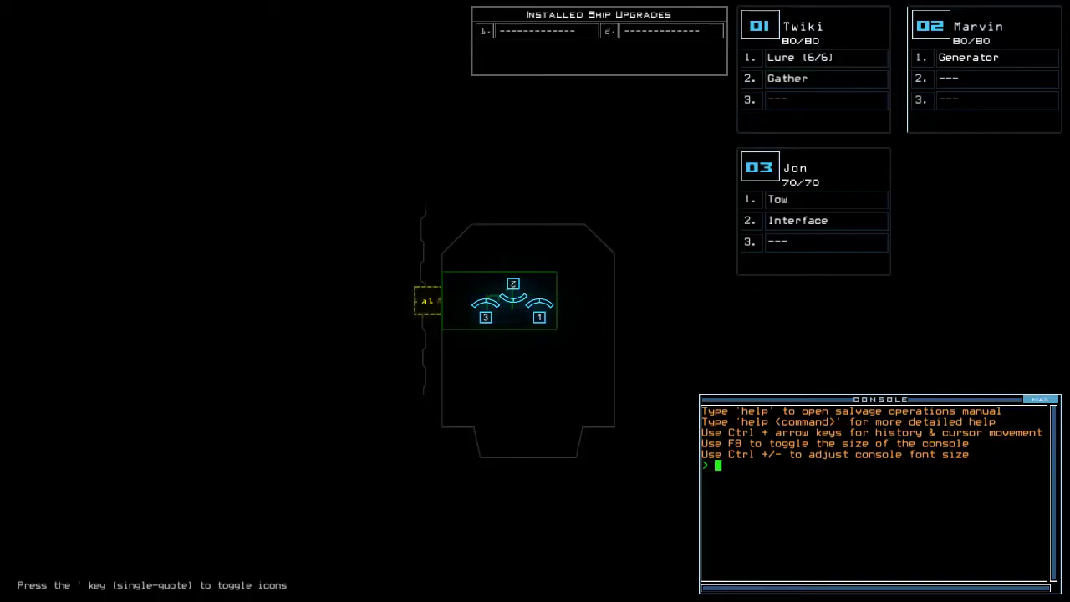
Step: Set graphics to Simple far view, Medium quality and Few clutter, then resume play
key("Escape")
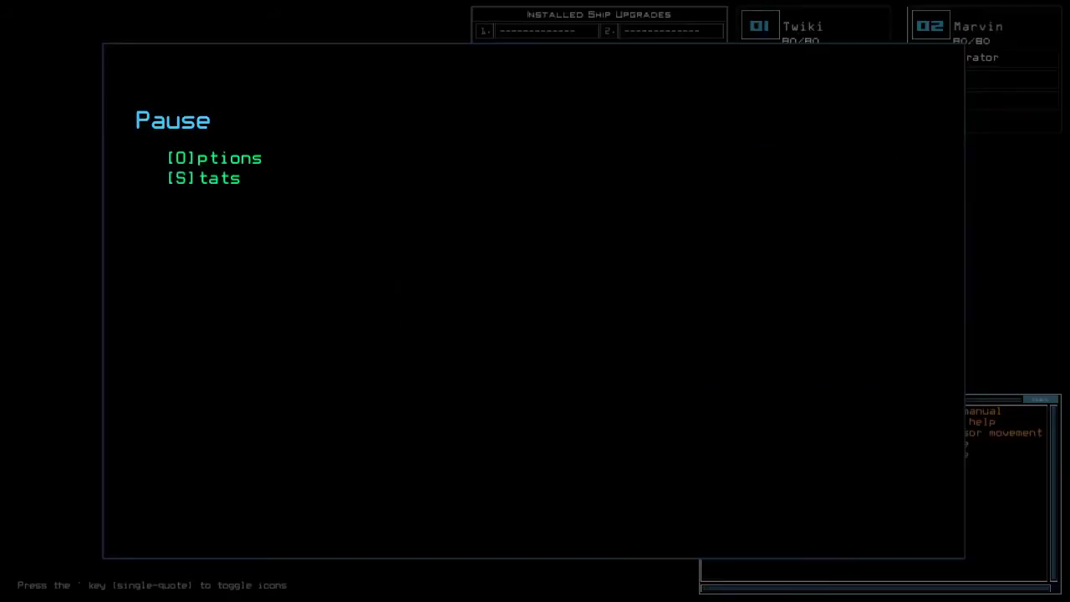
key("o")
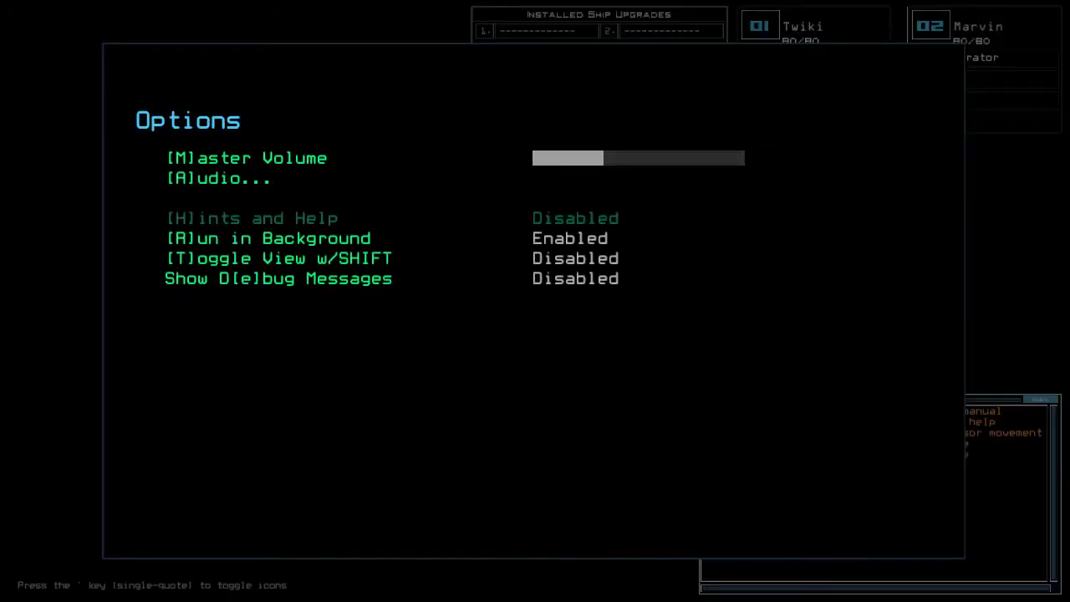
key("g")
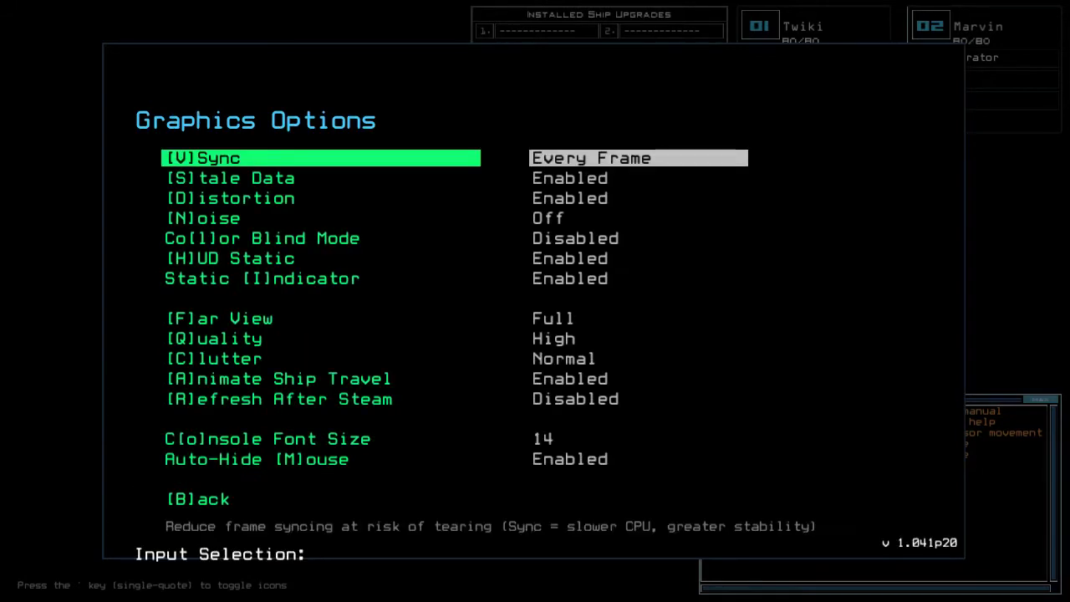
key("f")
key("q")
key("c")
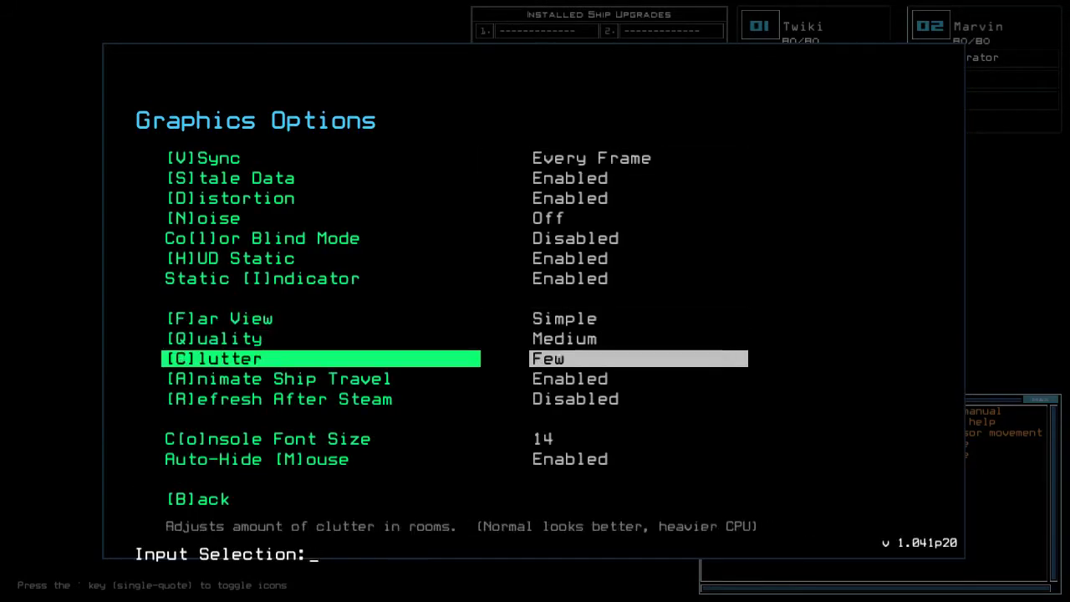
key("b")
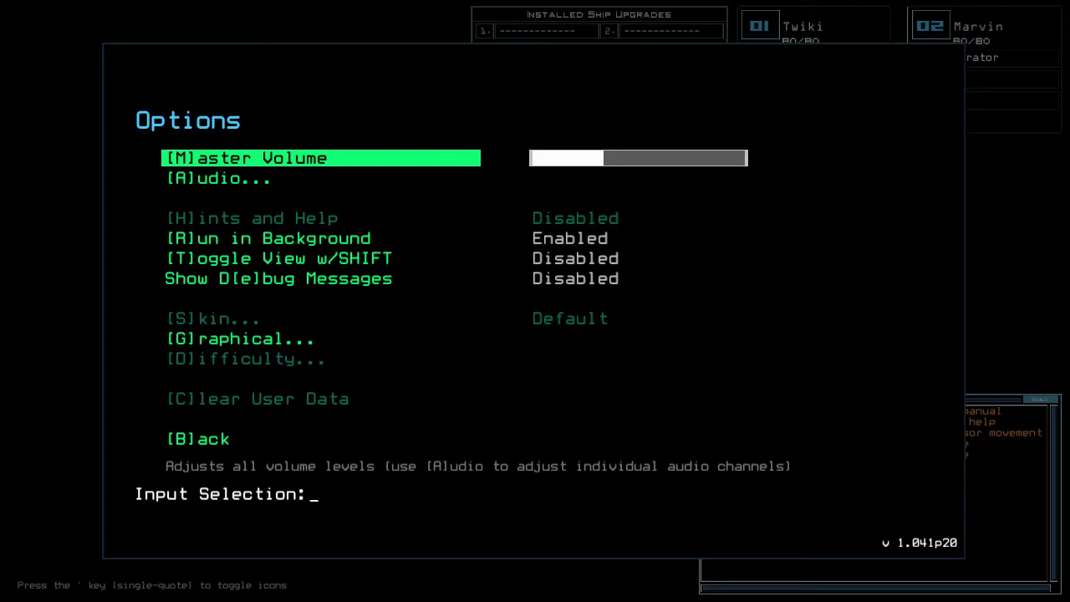
key("b")
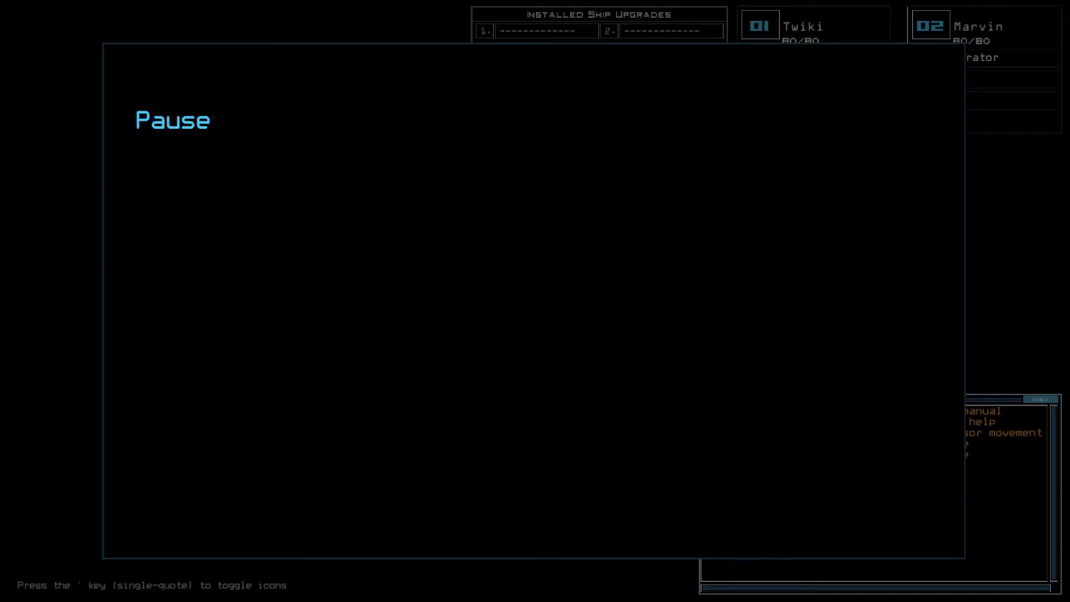
key("b")
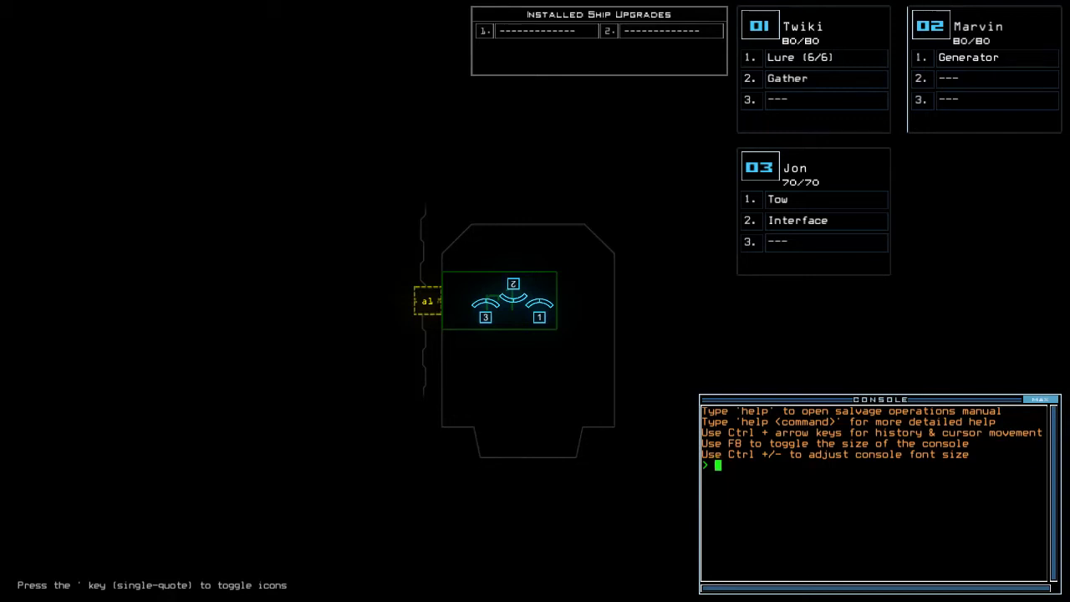
type("alias")
Step: Check the alias editor and run the derelict ship status report
key("Return")
key("Escape")
type("status")
key("Return")
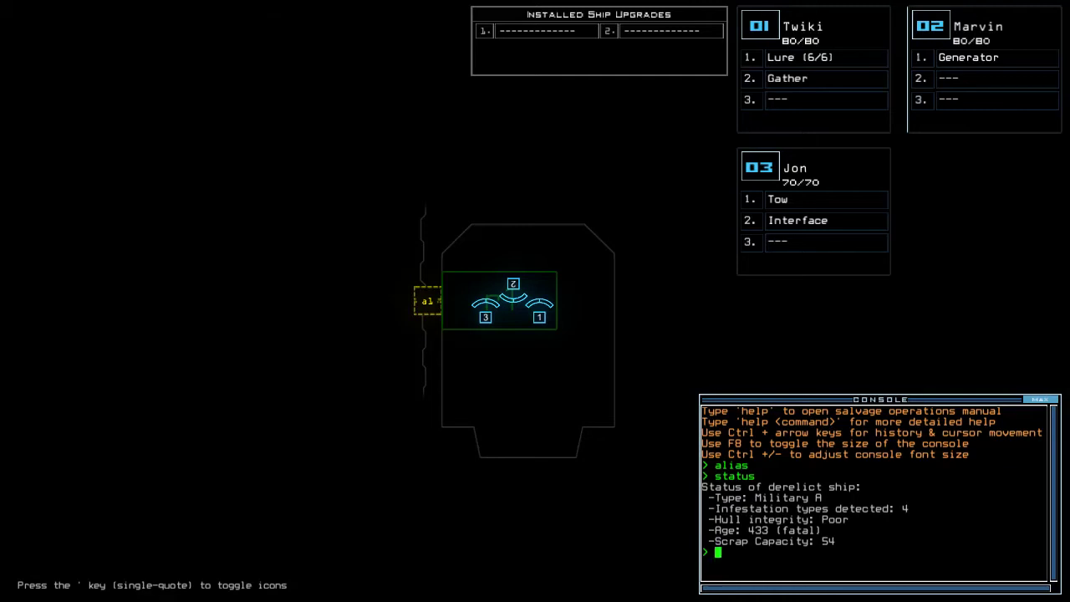
type("1")
type("swap")
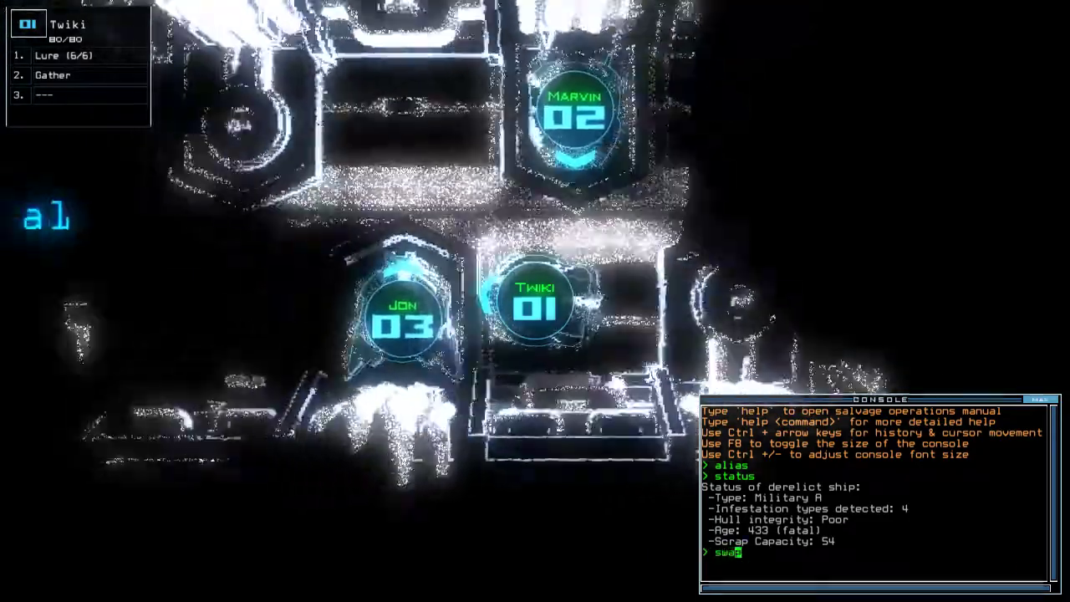
Step: Equip Twiki with the Interface module in its third slot
key("Return")
key("Right")
key("Down")
key("Return")
key("Escape")
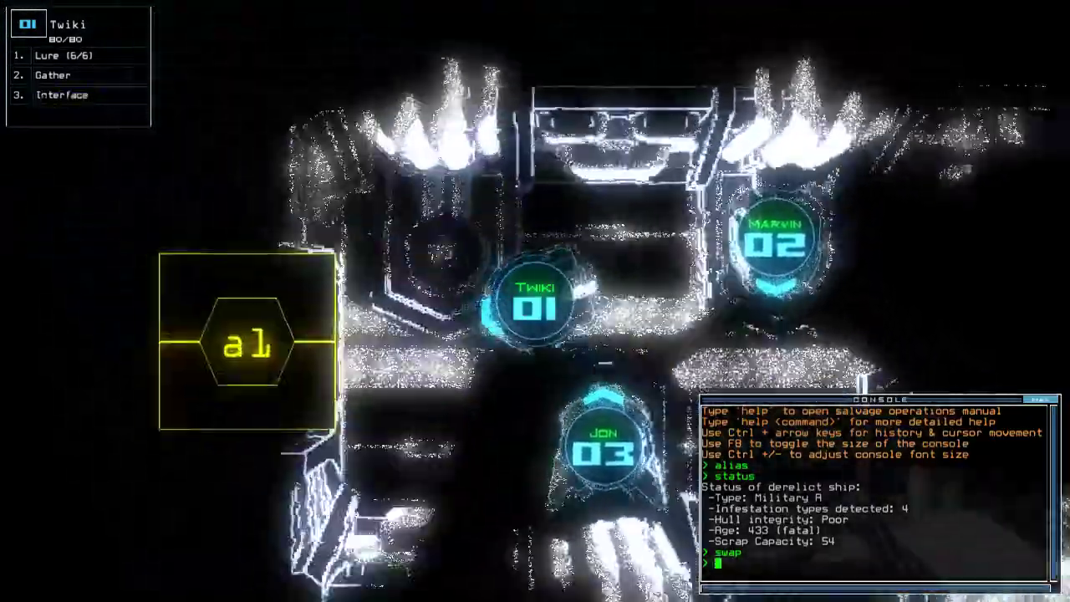
type("2")
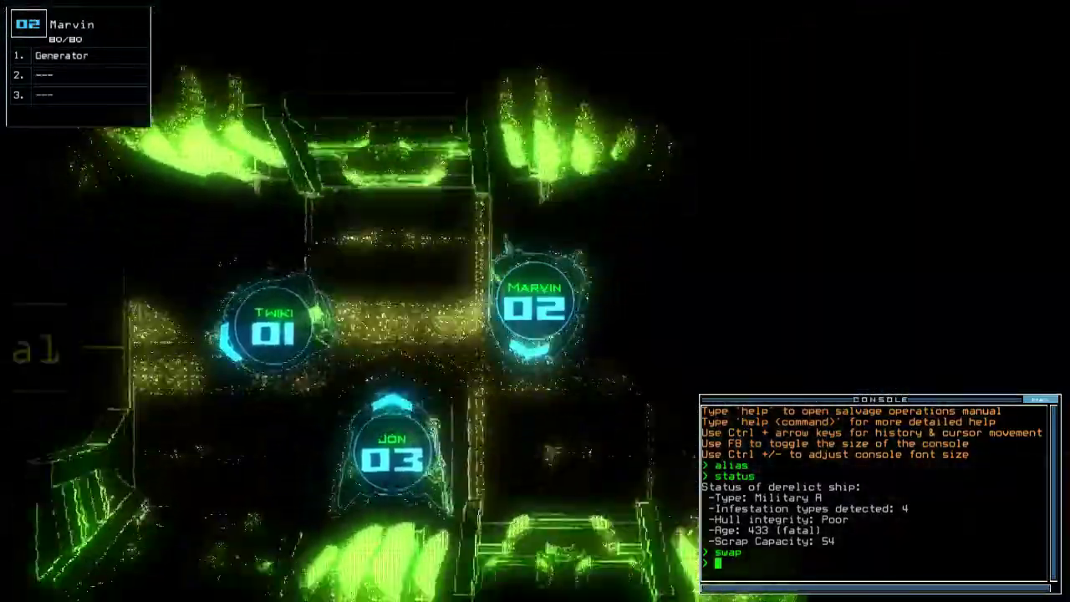
type("swap")
Step: Give Marvin Jon's Tow module in its second slot and launch the mission
key("Return")
key("Right")
key("Return")
key("Escape")
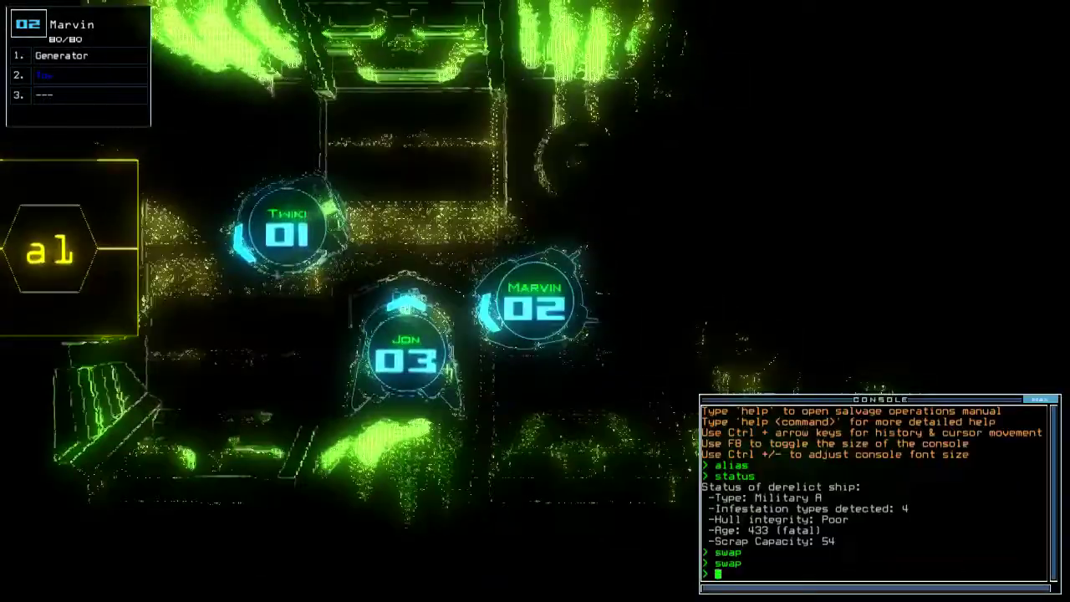
type("1")
type("go")
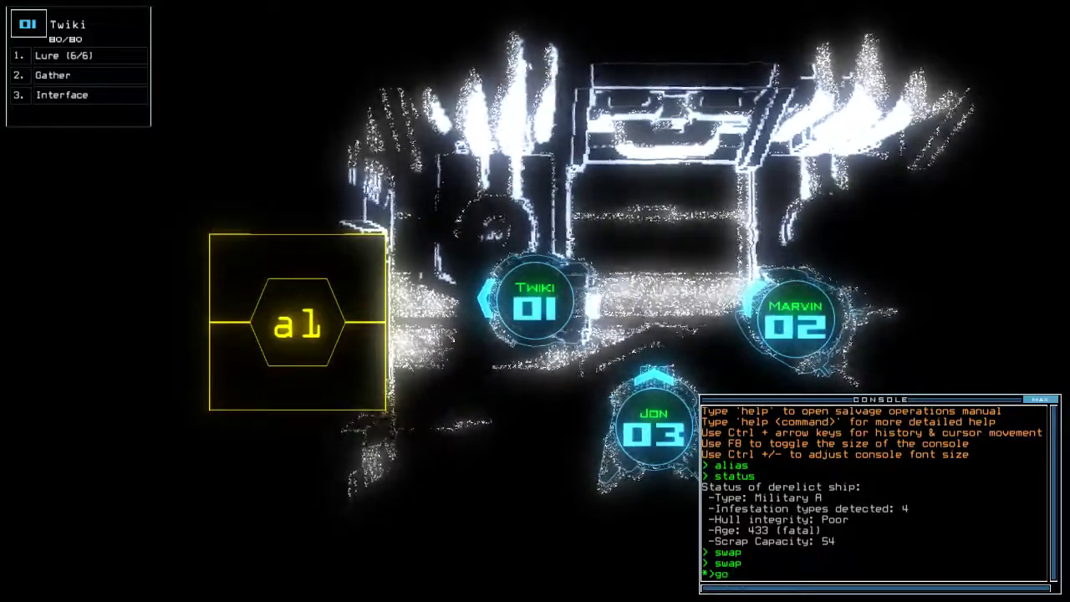
key("Return")
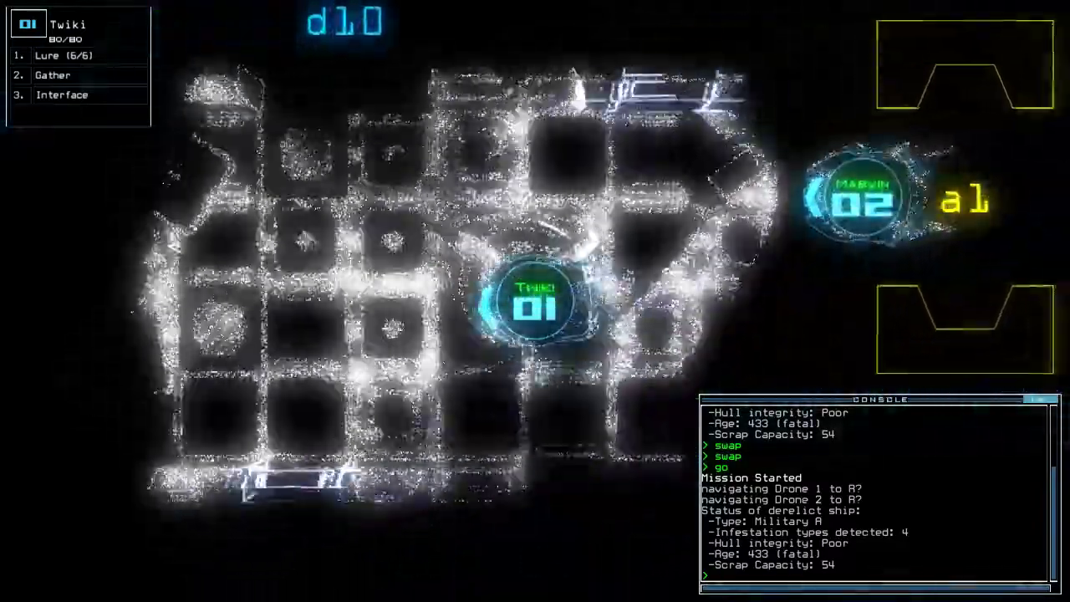
type("rar1")
Step: Close room r1's doors, activate the generator, and cycle room r2's doors
key("Return")
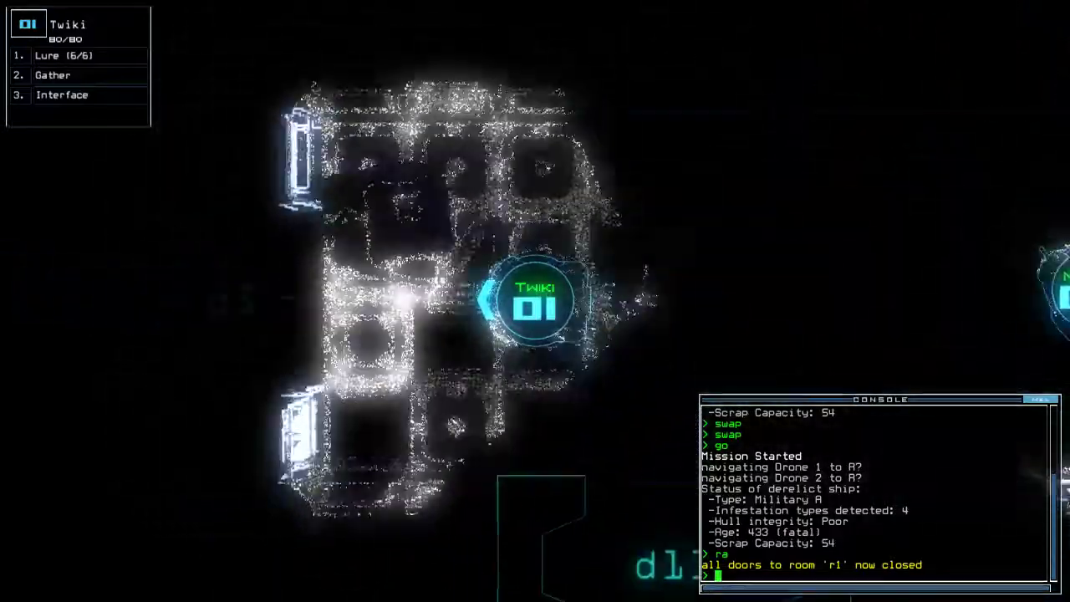
type("generator")
key("Return")
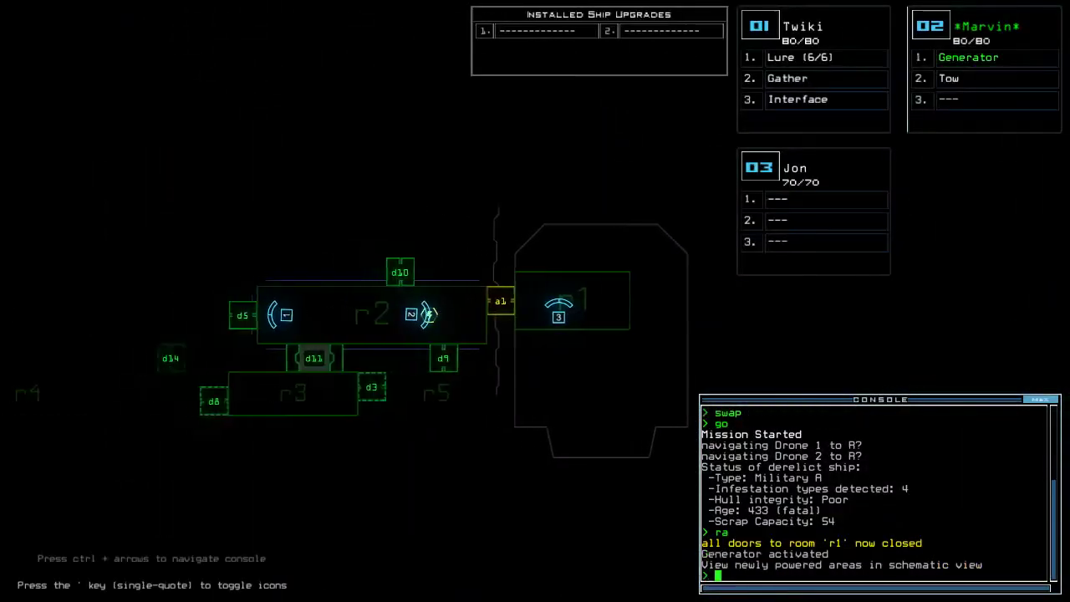
key("1")
type("x")
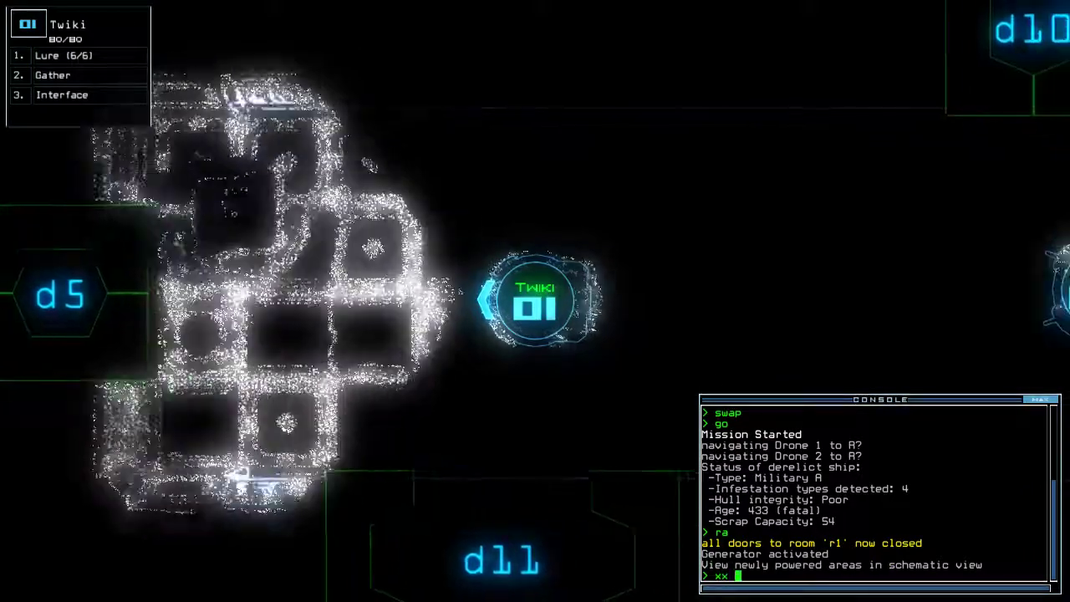
type("x r2")
key("Return")
type("1")
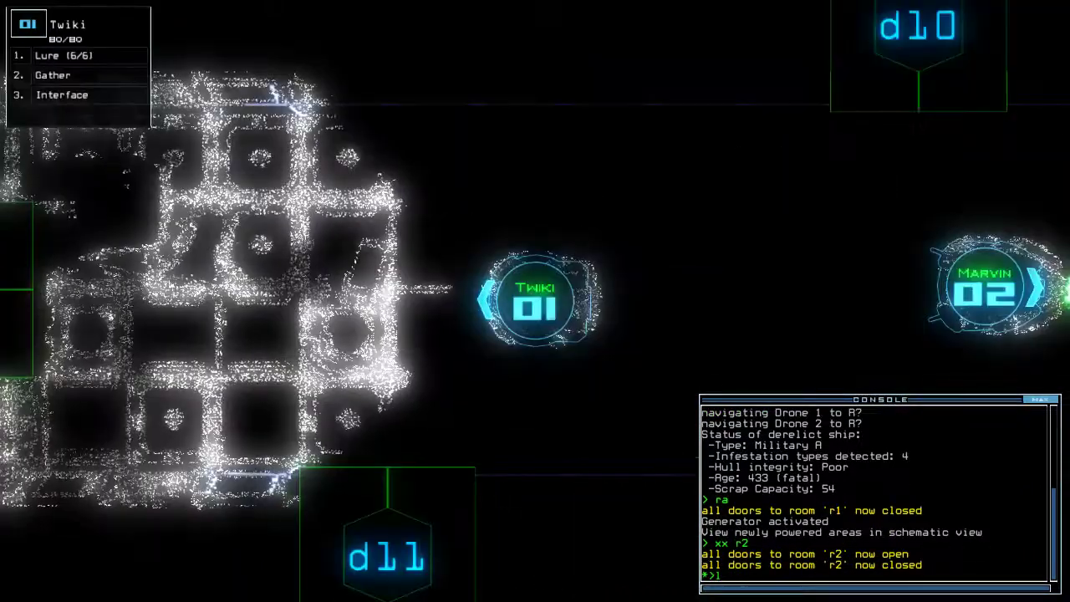
type("l")
Step: Drop a lure with Twiki, send it through door d10, then toward door d5
key("Return")
key("space")
key("1")
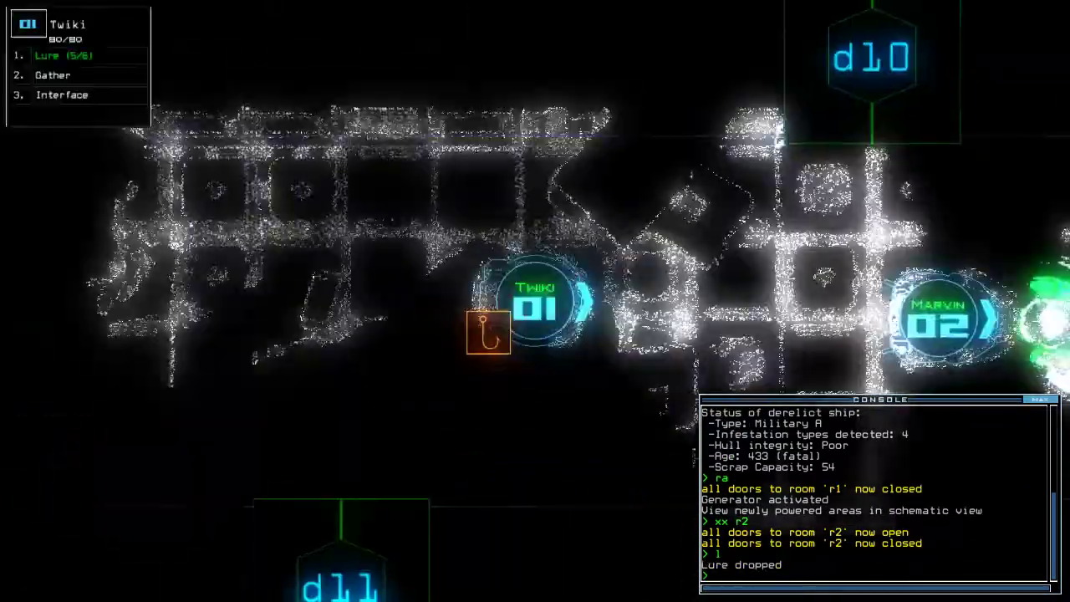
type("d10")
key("Return")
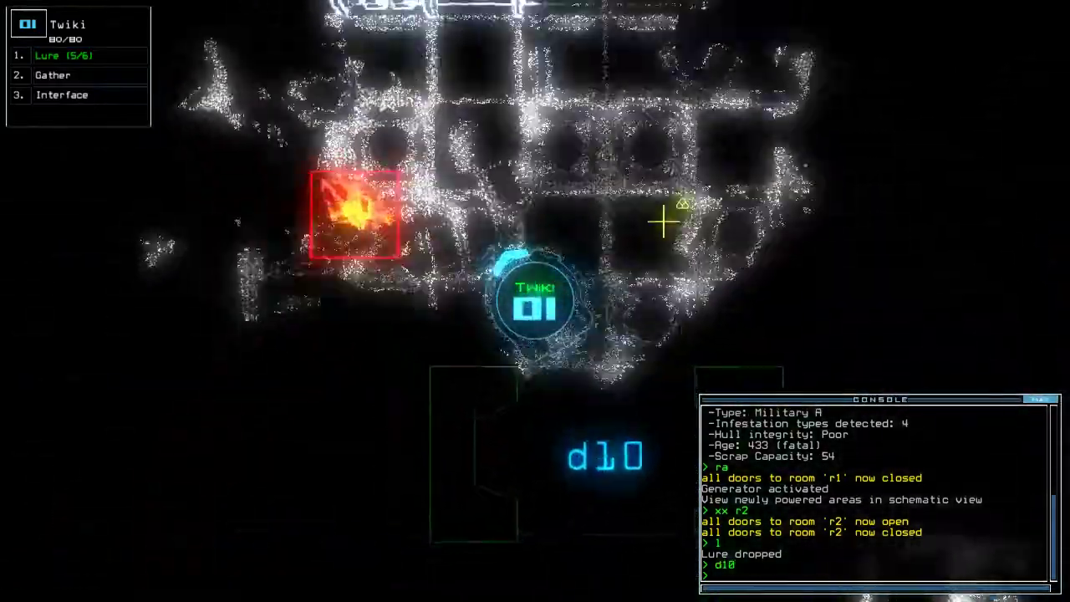
type("cccc")
key("Return")
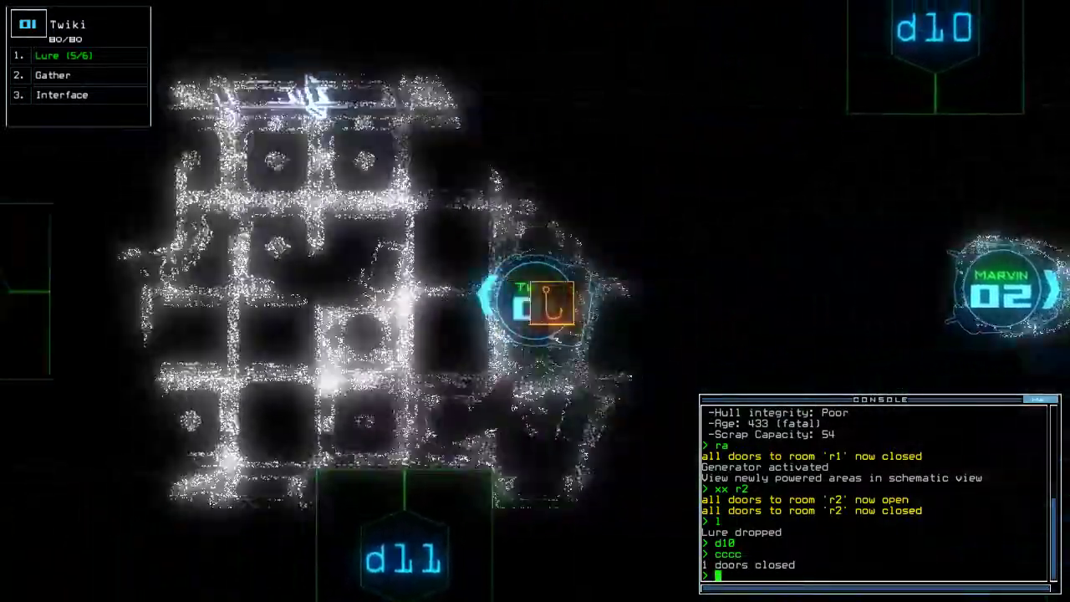
key("Tab")
key("Tab")
type("d5")
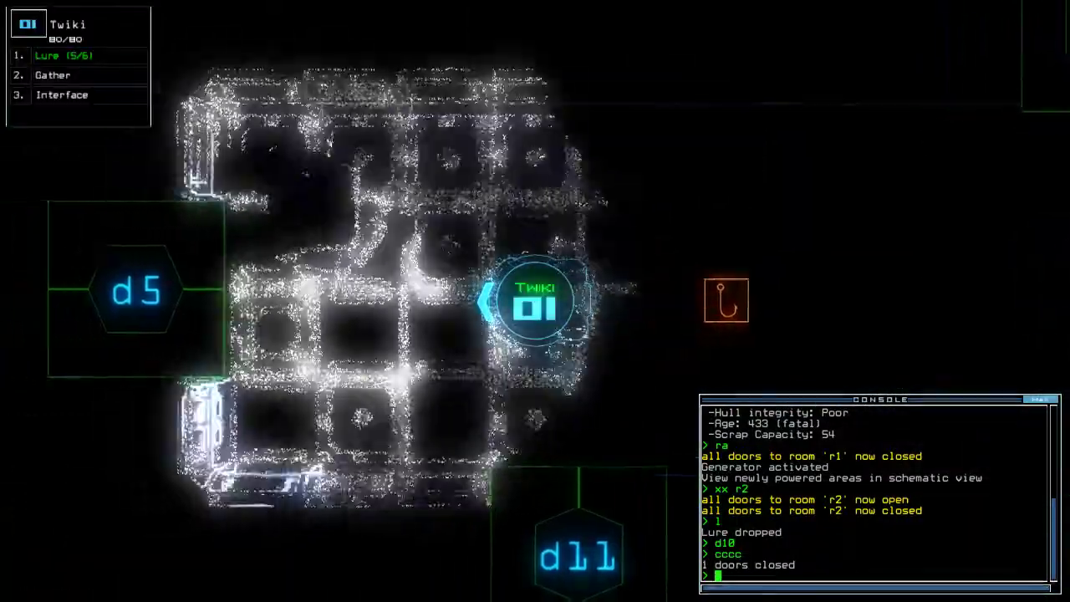
key("Return")
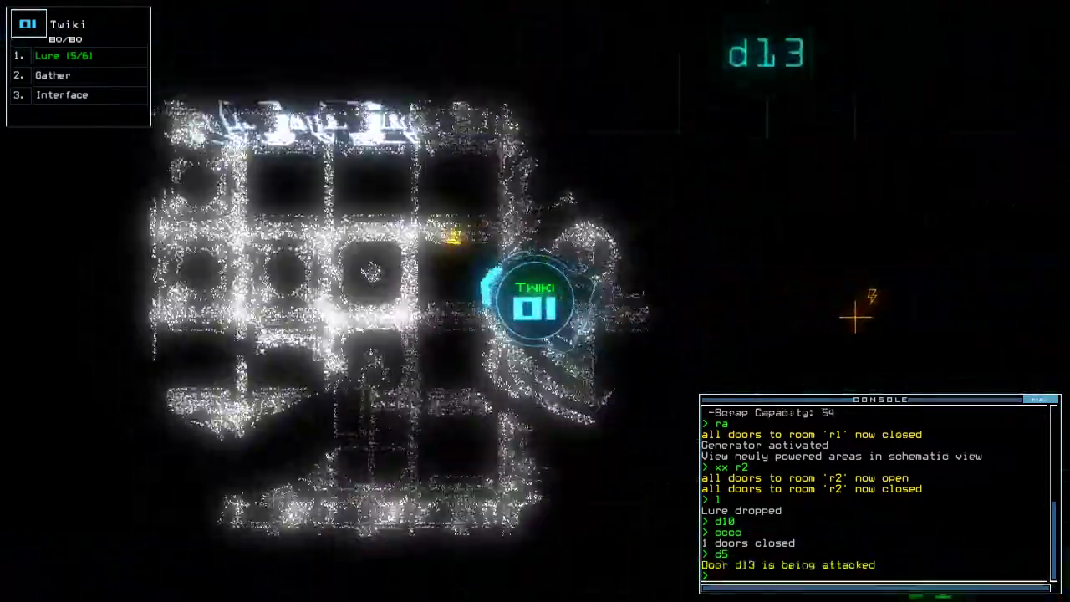
type("g")
Step: Gather the scrap beside drone 1 and send drone 2 to drone 1's room
key("Return")
key("space")
key("space")
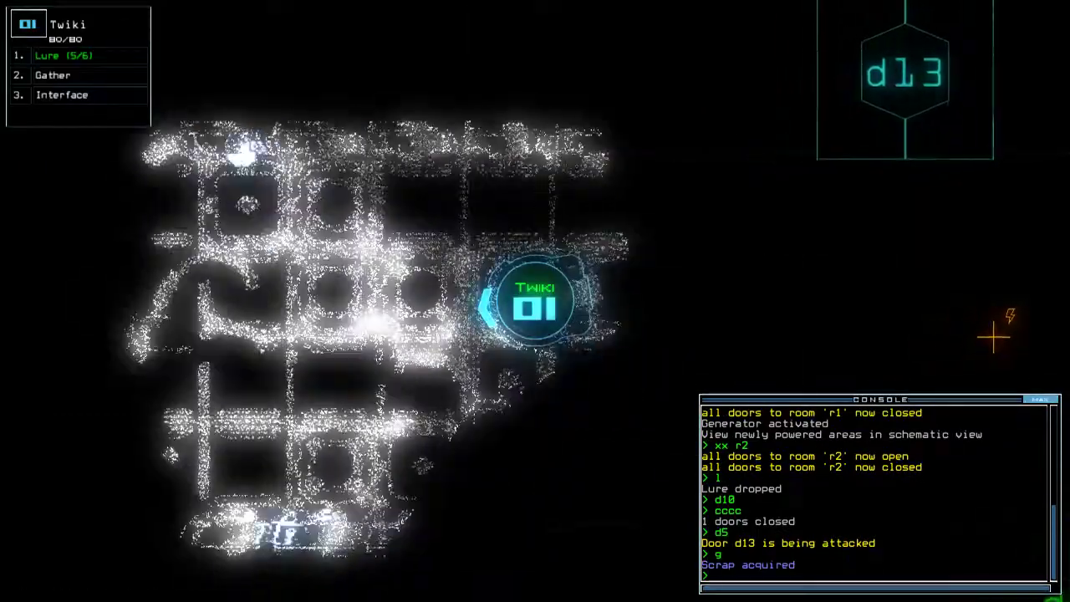
type("navigate 2")
key("Return")
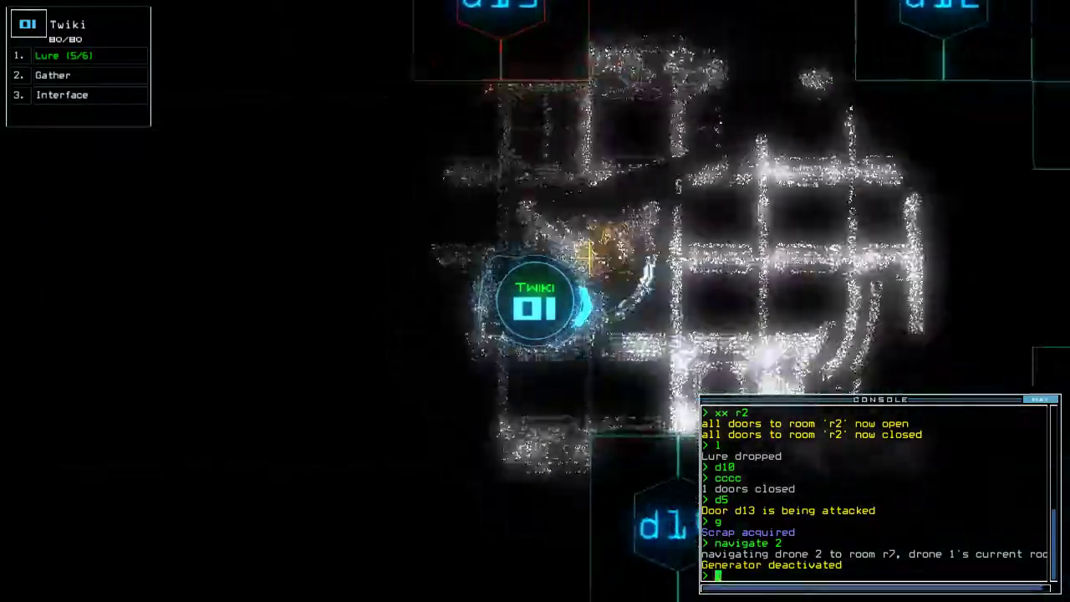
type("generator 2")
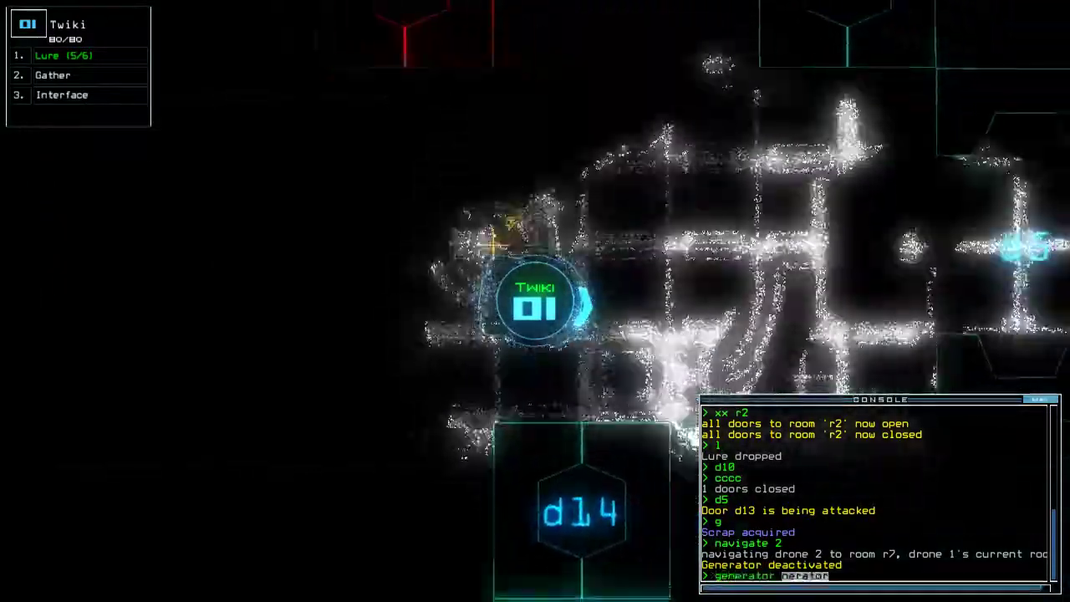
scroll(535, 301, "down", 3)
Step: Turn the generator on with drone 2 and open door d4
key("Return")
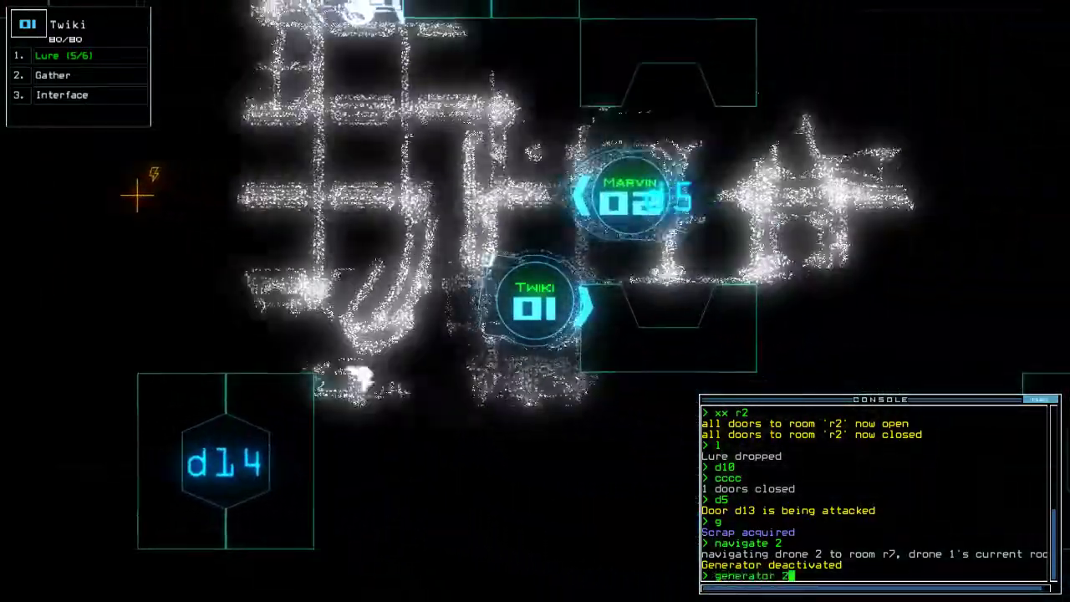
key("space")
type("d4")
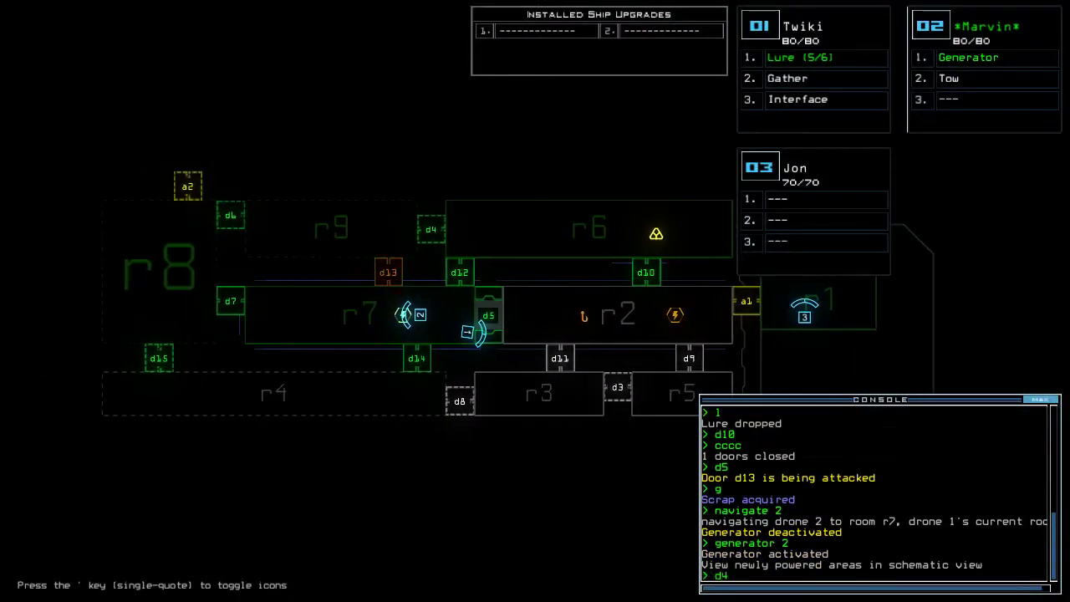
key("Return")
key("space")
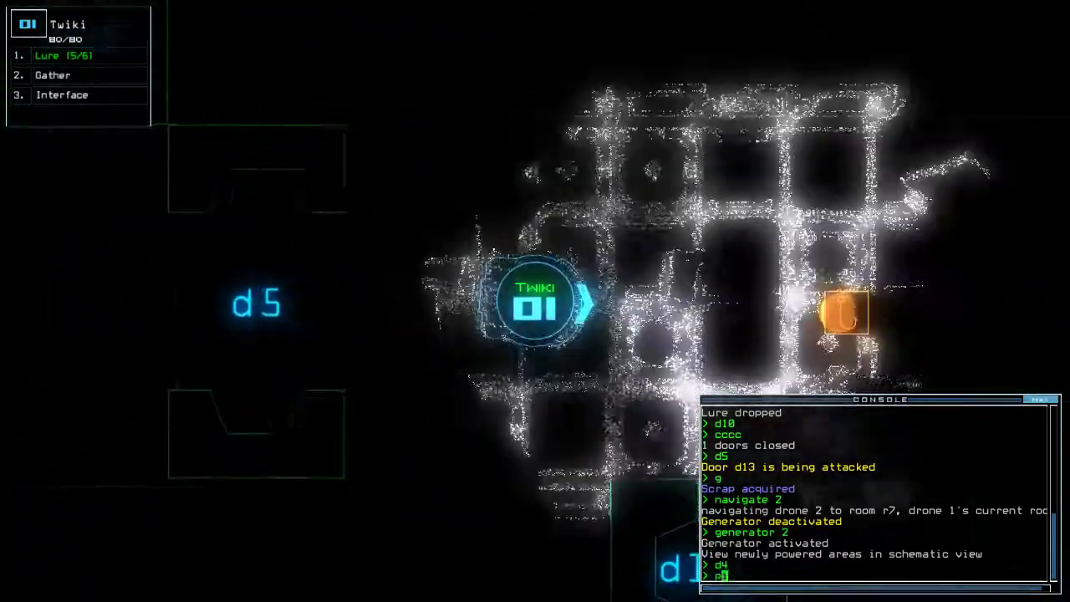
type("pi")
Step: Pick up Twiki's dropped lure, restoring 6/6 lures
key("Tab")
key("Return")
key("space")
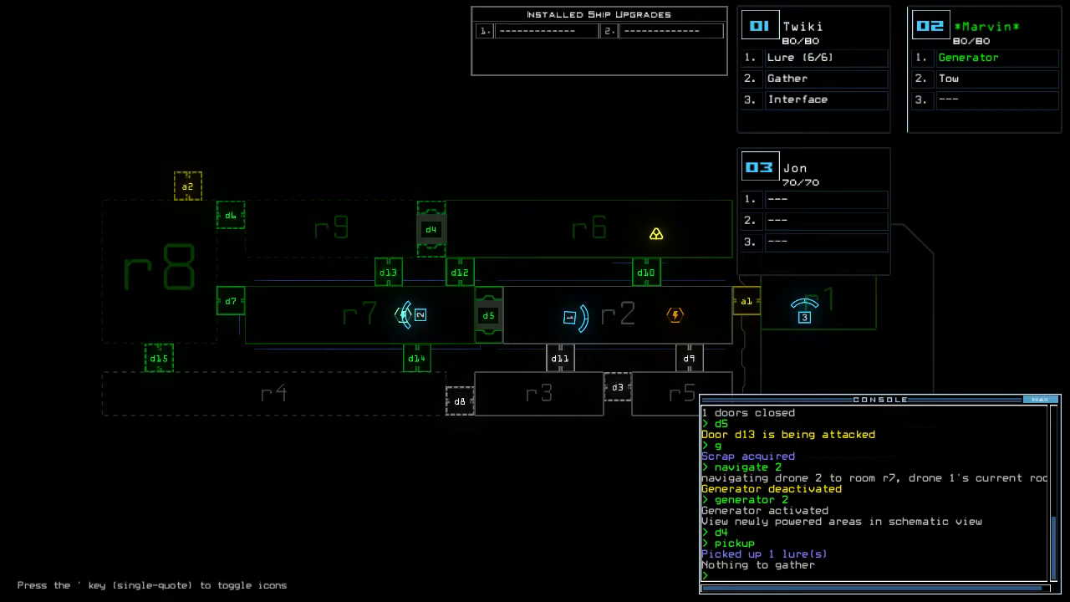
key("space")
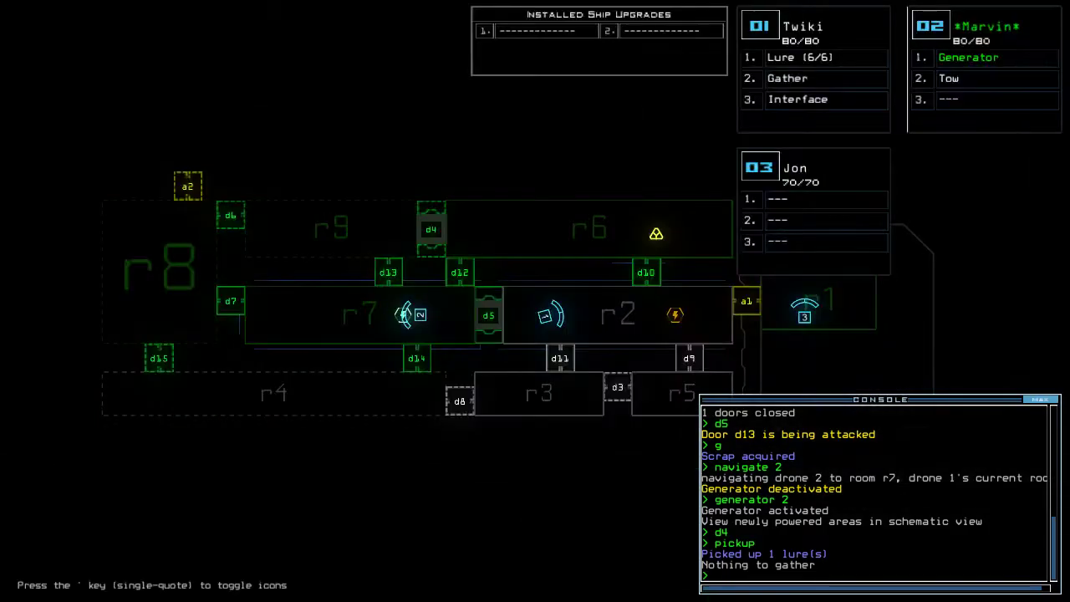
key("space")
type("1")
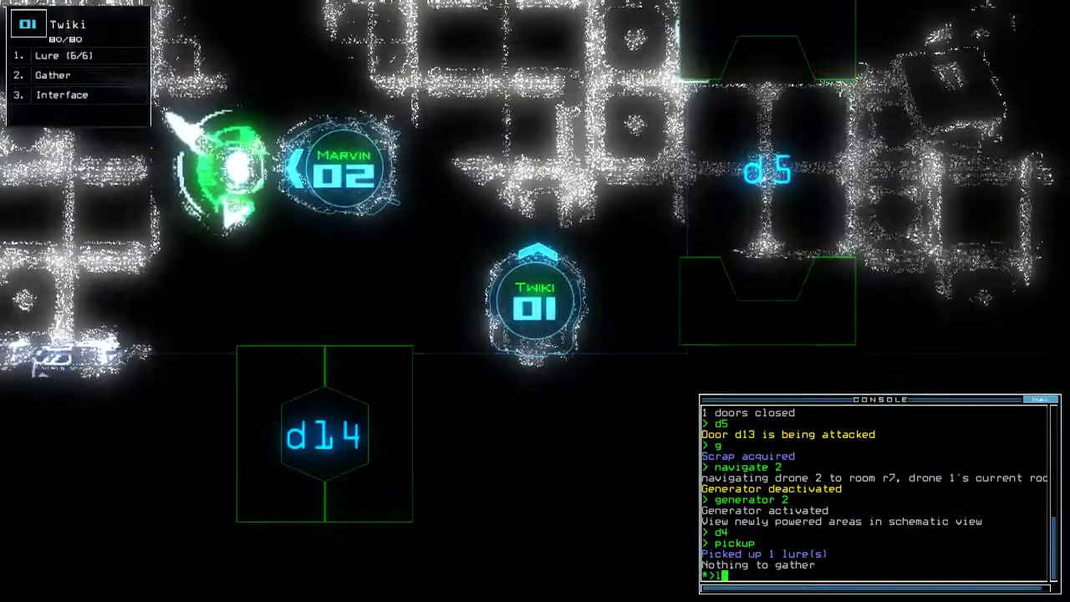
type("l")
key("space")
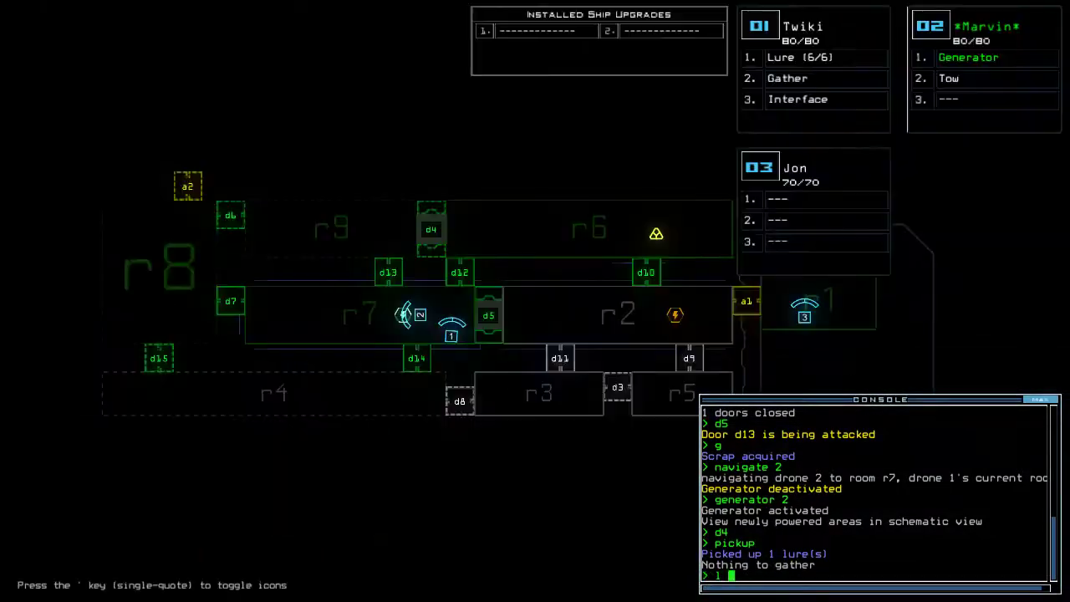
type("4")
Step: Operate door d4, close the two open doors, and drop a Twiki lure in room r7
key("Return")
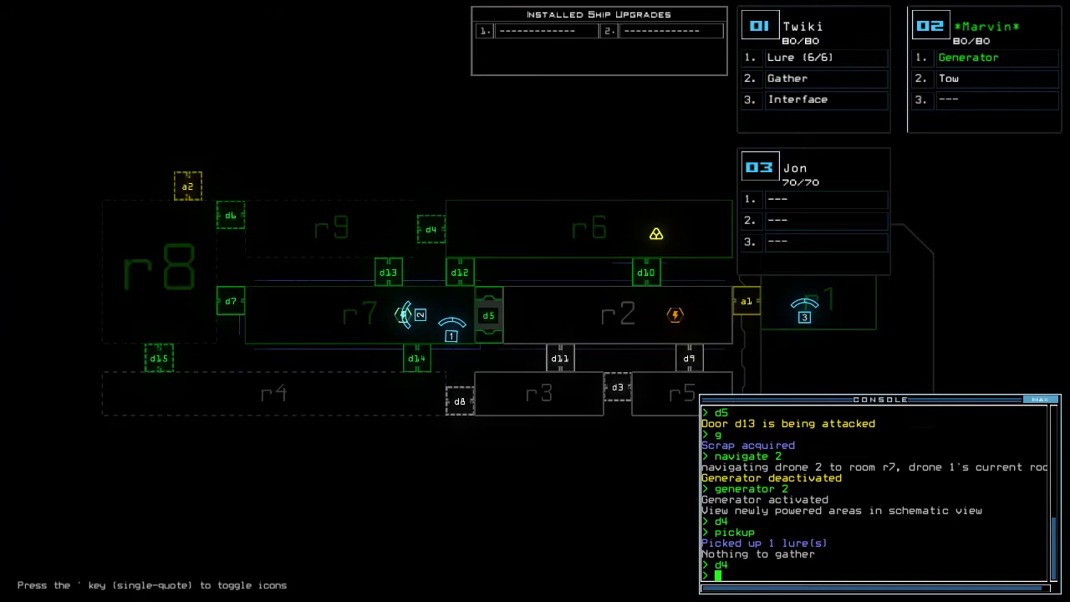
key("space")
type("d7")
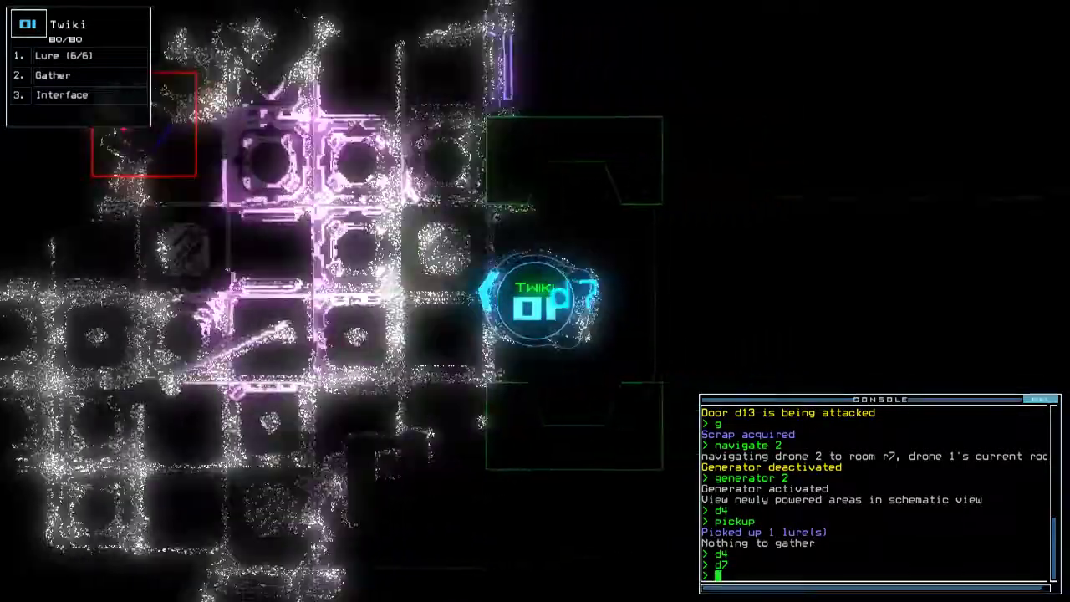
type("cccc")
key("Return")
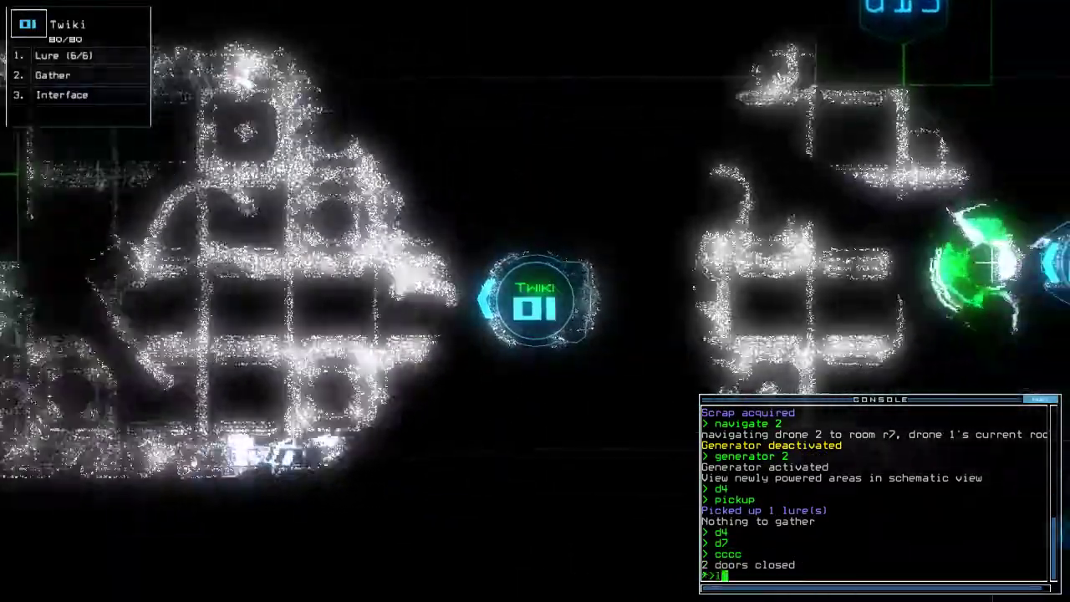
type("1")
key("Return")
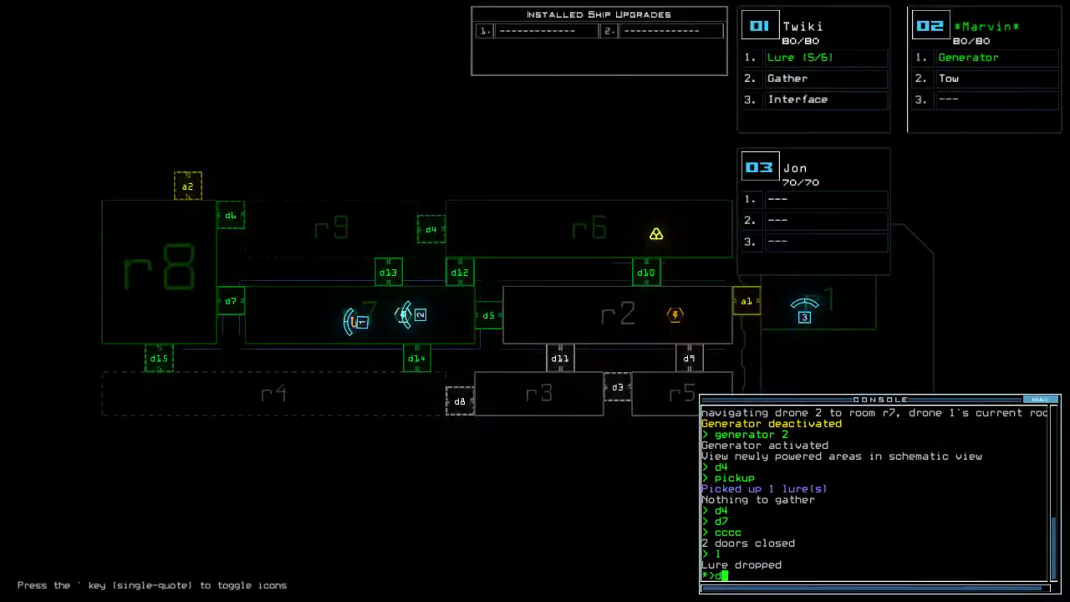
type("5")
Step: Open doors d5, d14 and d4
key("Return")
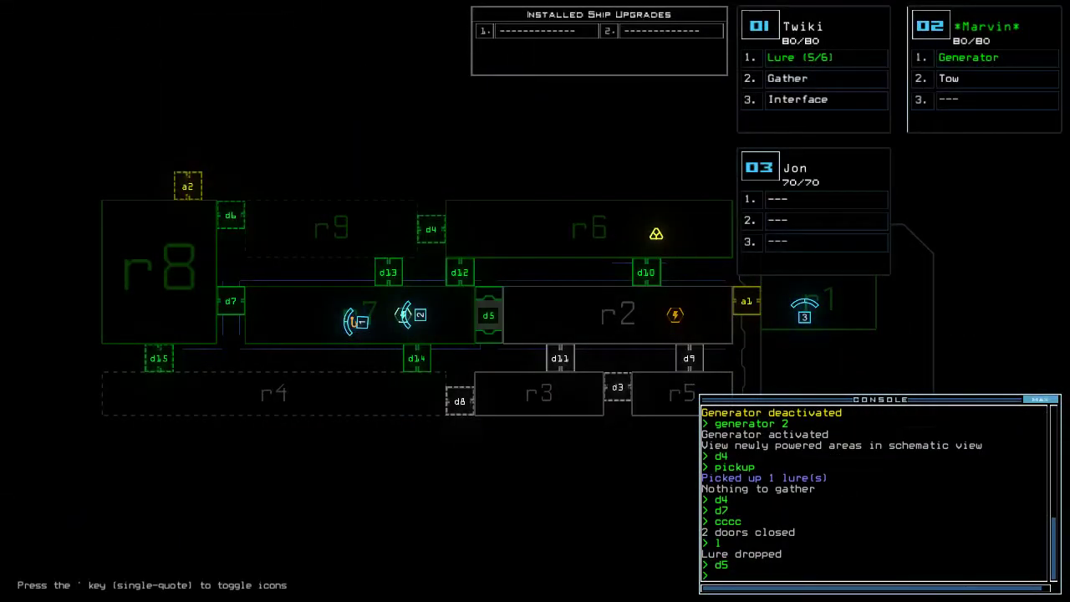
key("space")
type("d14")
key("Return")
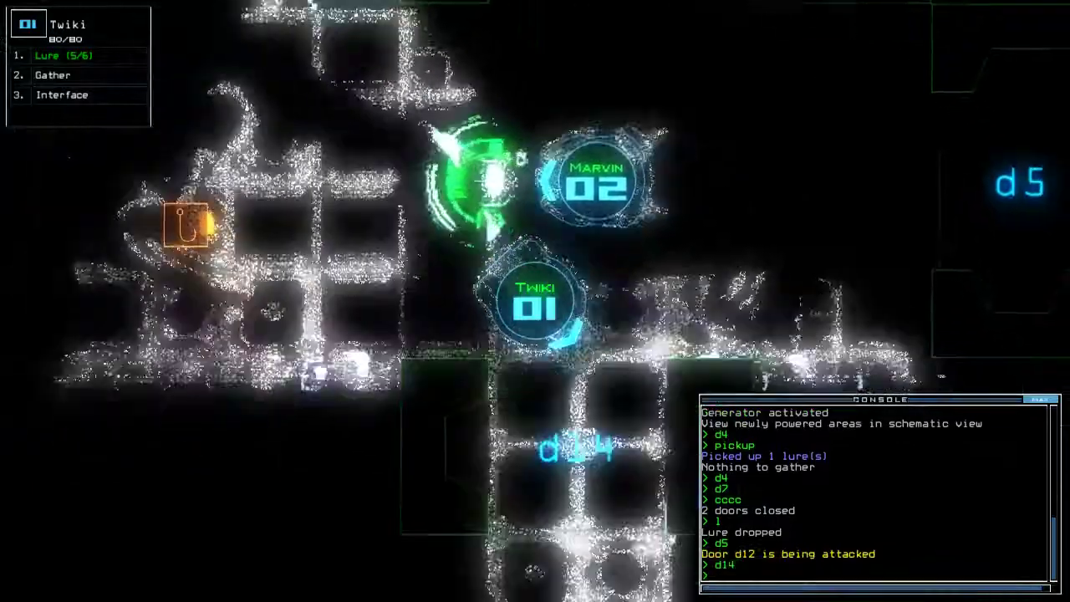
key("space")
type("4")
key("Return")
key("space")
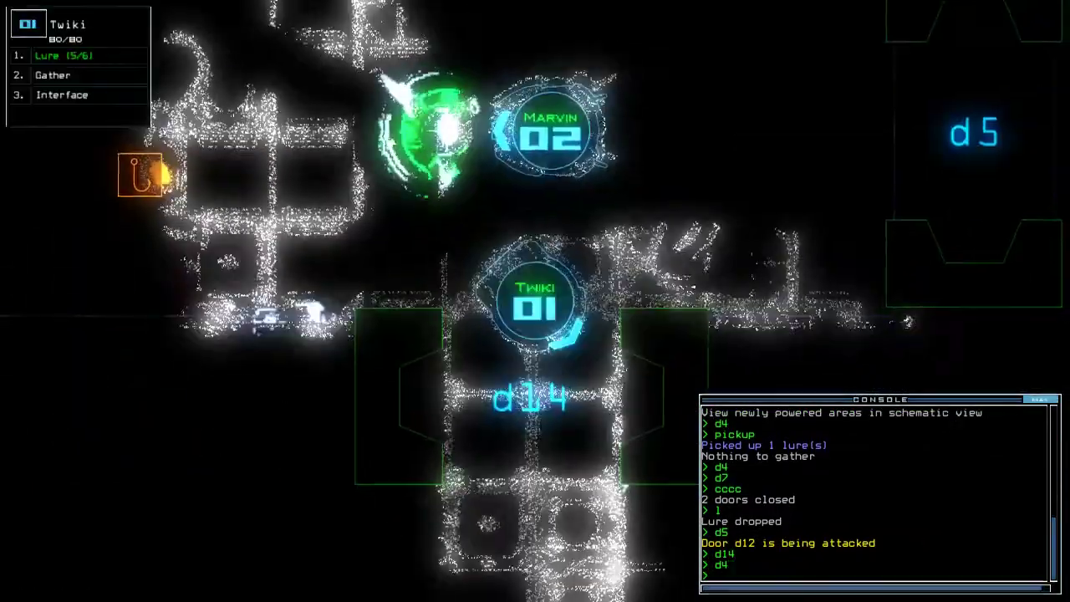
type("g")
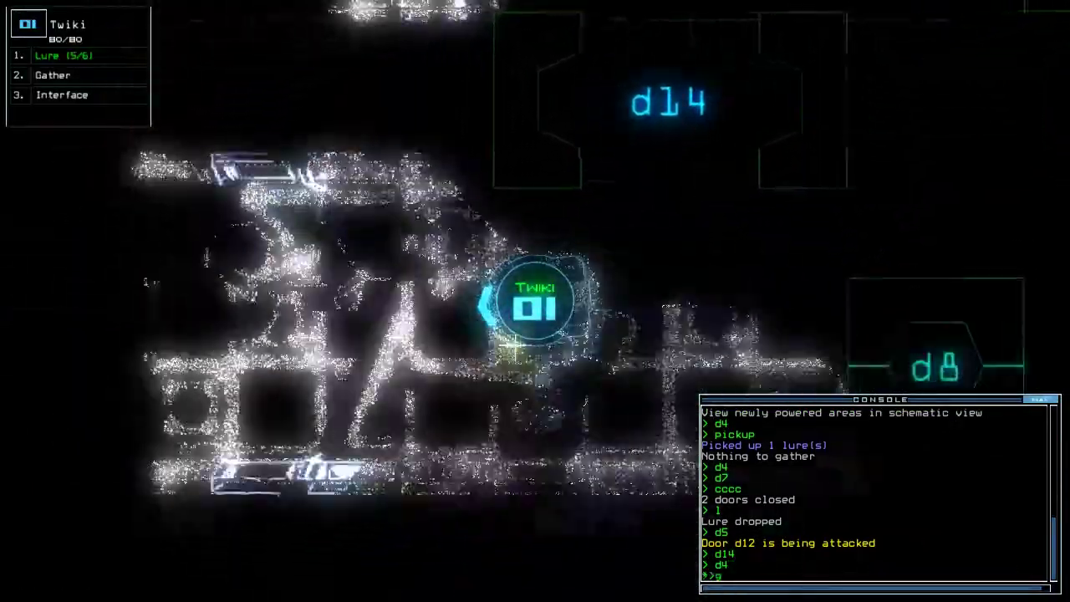
Step: Gather several scraps with drone 1, checking drone 2's camera and the schematic
key("Return")
key("space")
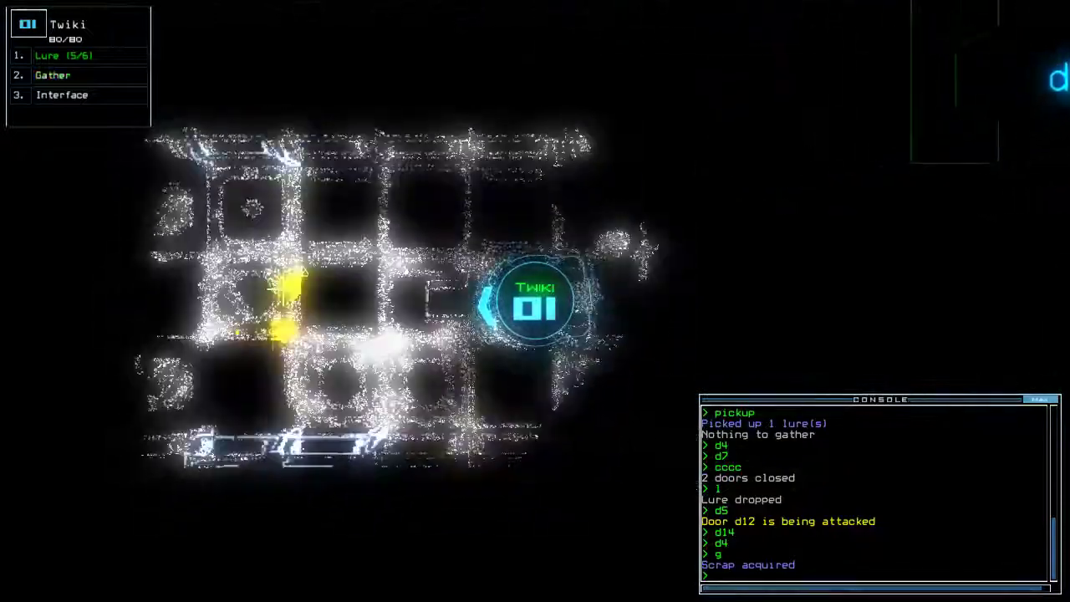
type("g")
key("Return")
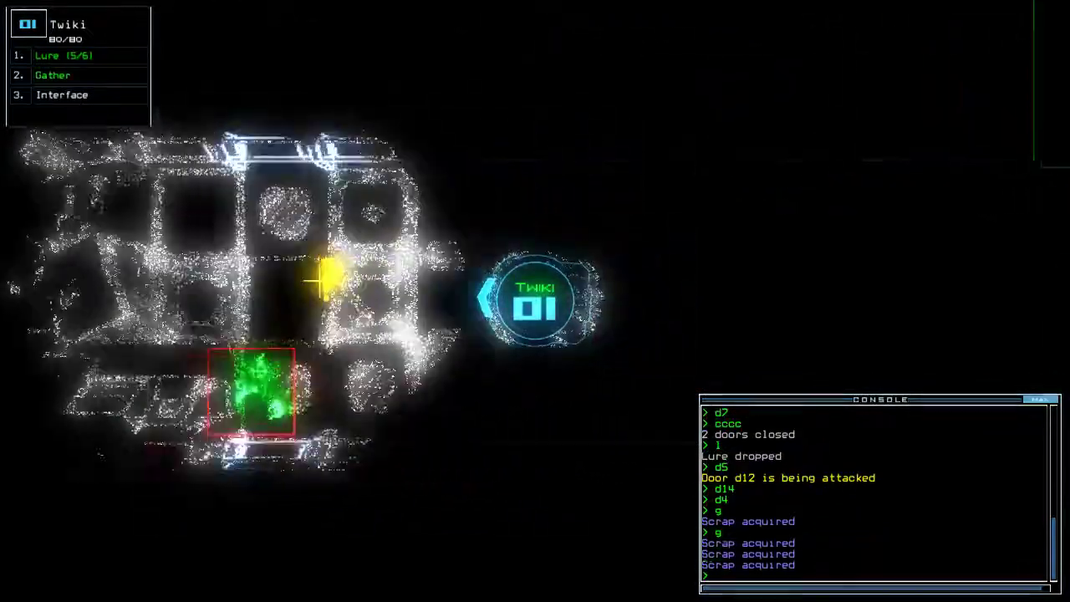
key("space")
key("2")
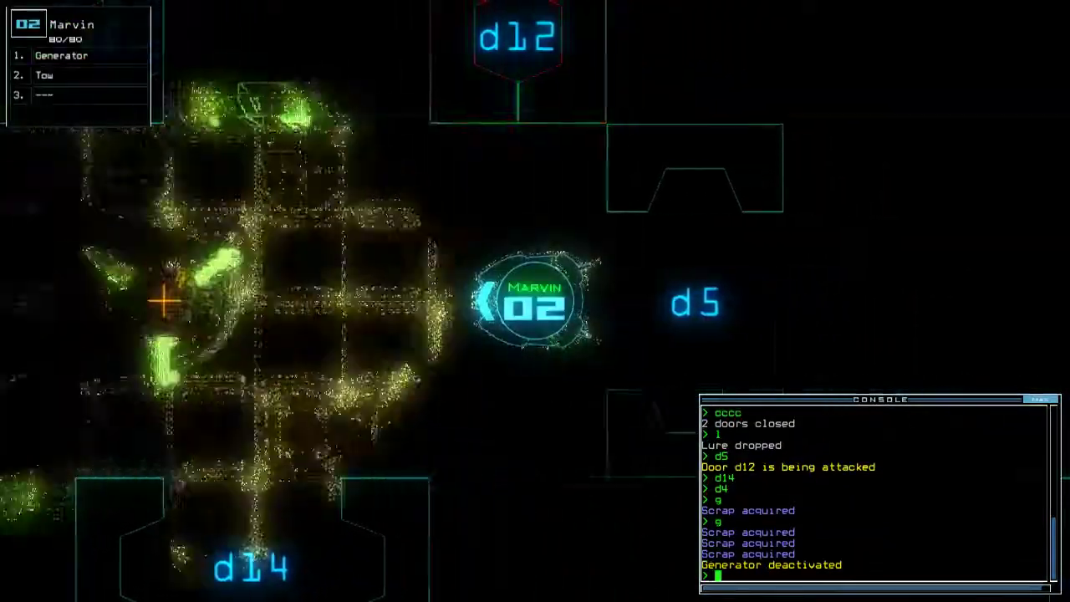
key("space")
key("1")
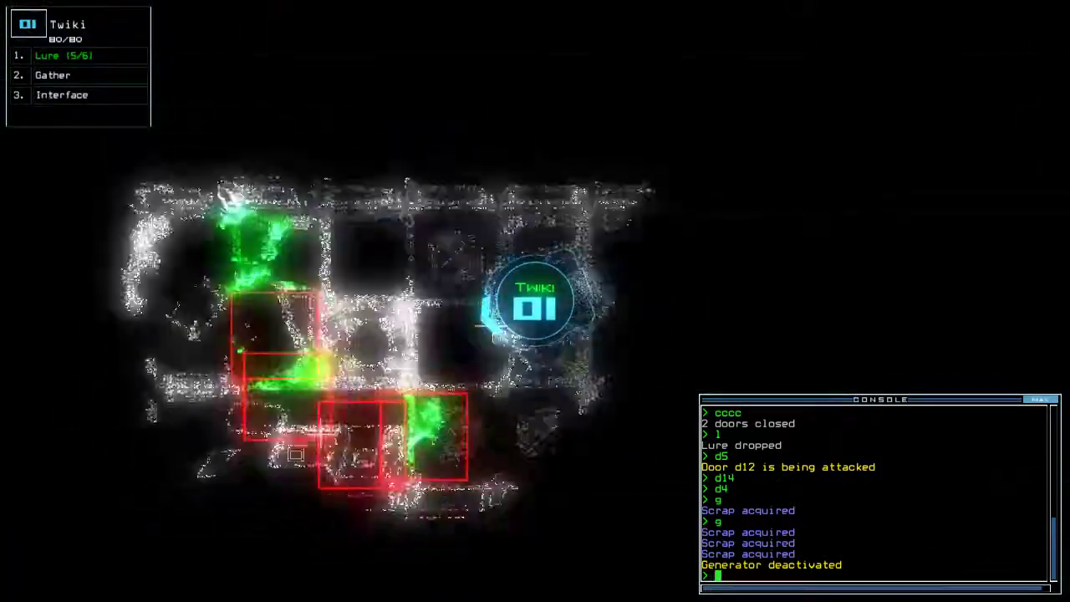
type("g")
Step: Collect another scrap and drive drone 1 onward through the ship
key("Return")
key("Up")
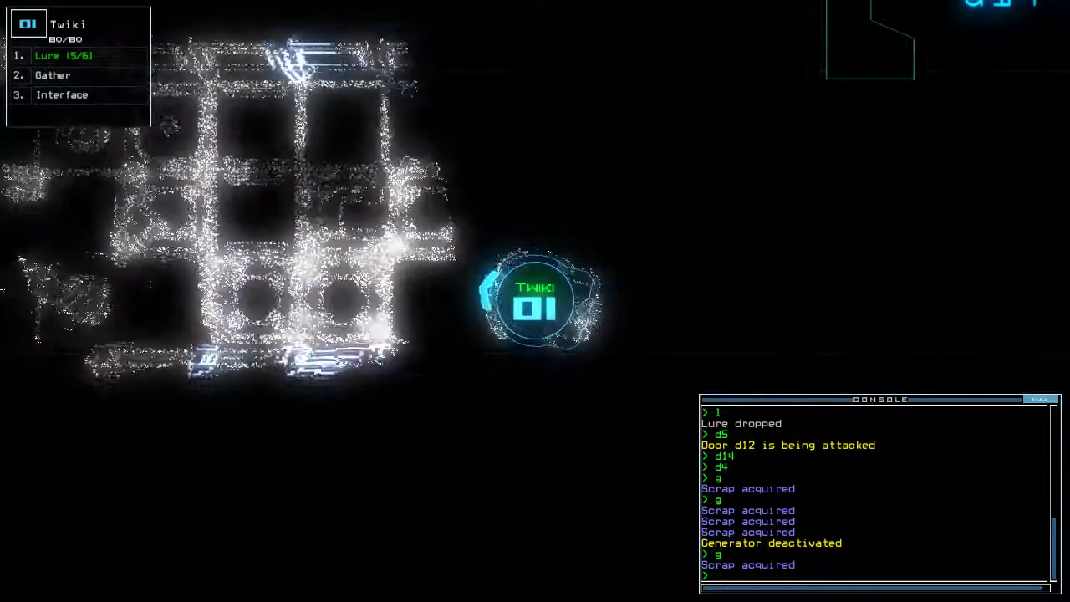
key("space")
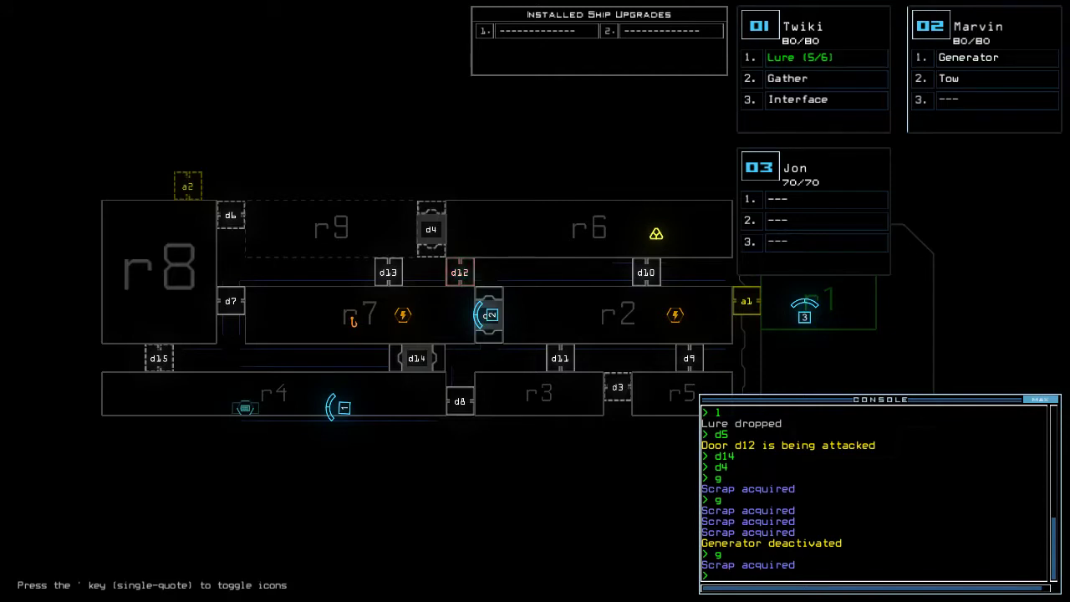
Step: Turn the generator back on with drone 2, then return to drone 1
key("2")
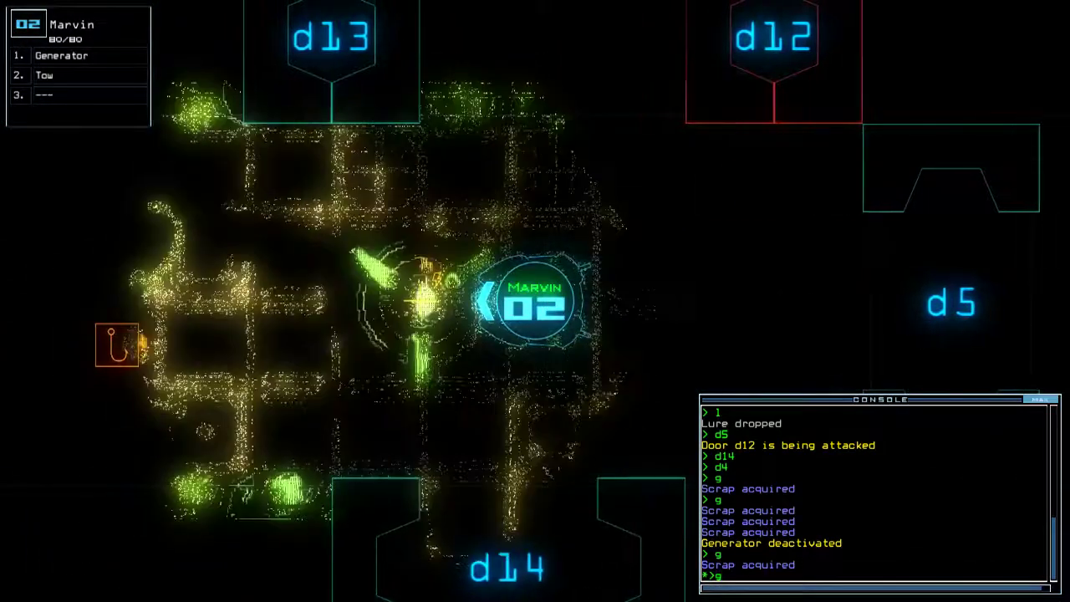
type("g")
key("Return")
key("1")
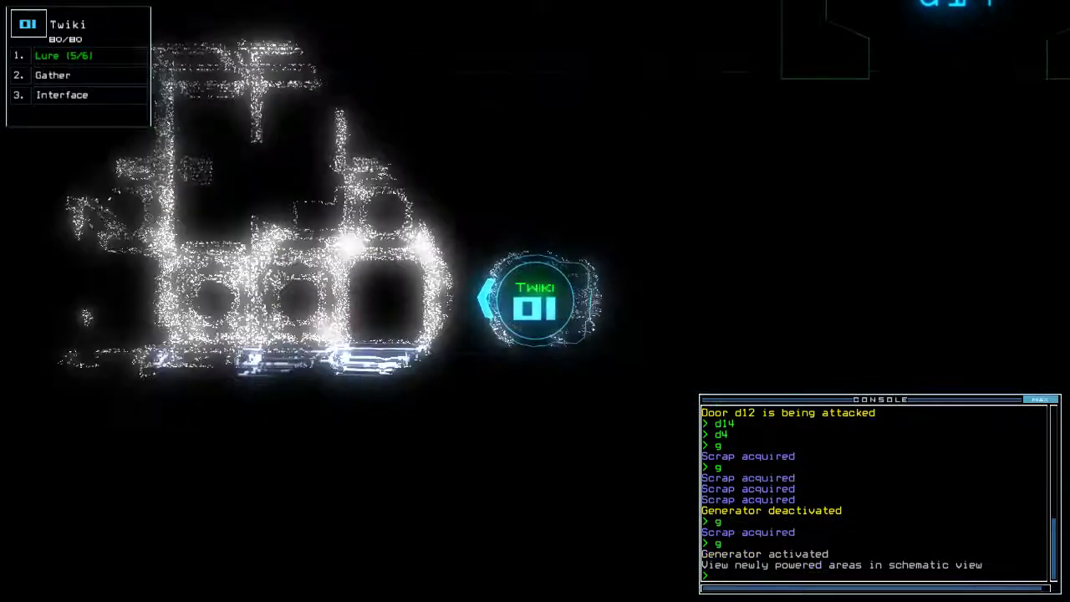
scroll(535, 301, "down", 3)
scroll(535, 301, "up", 3)
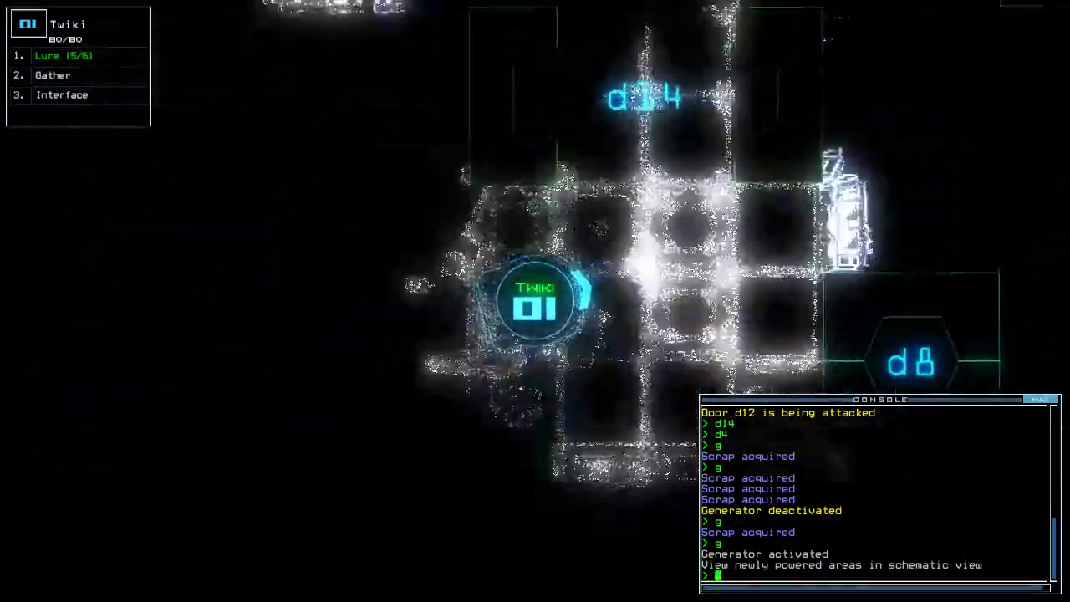
scroll(535, 301, "down", 3)
type("d14")
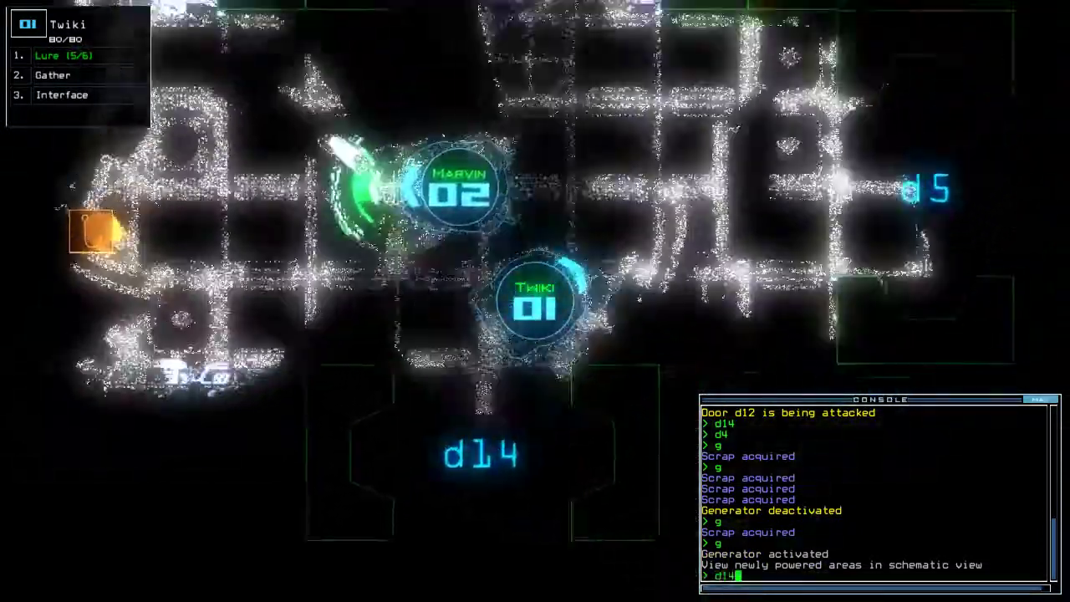
Step: Open door d14 and have Twiki drop another lure, leaving 4/6
key("Return")
key("space")
type("d13 d12")
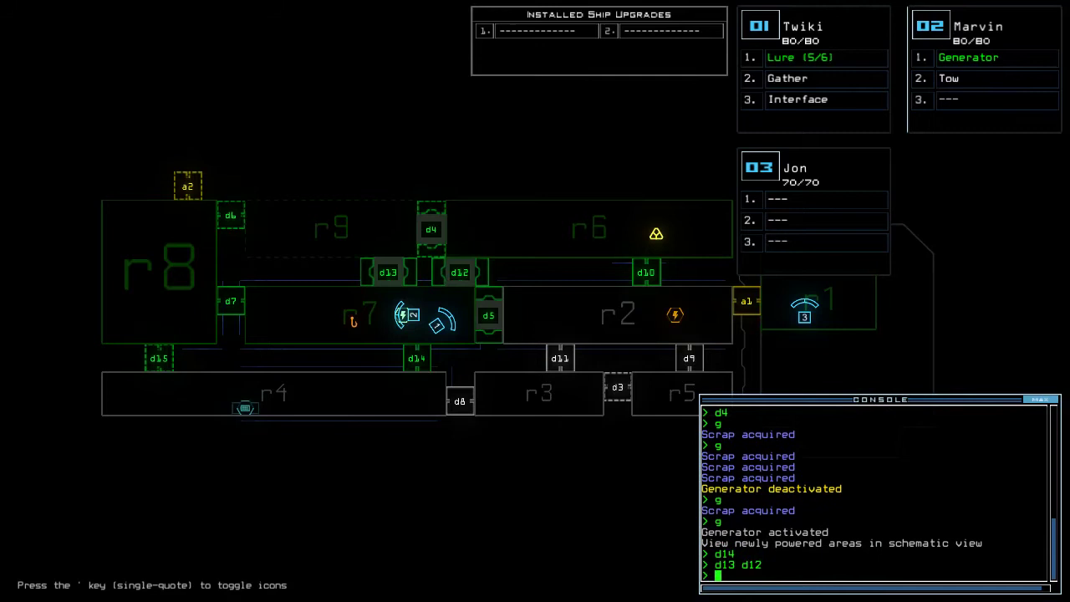
key("space")
scroll(535, 301, "up", 3)
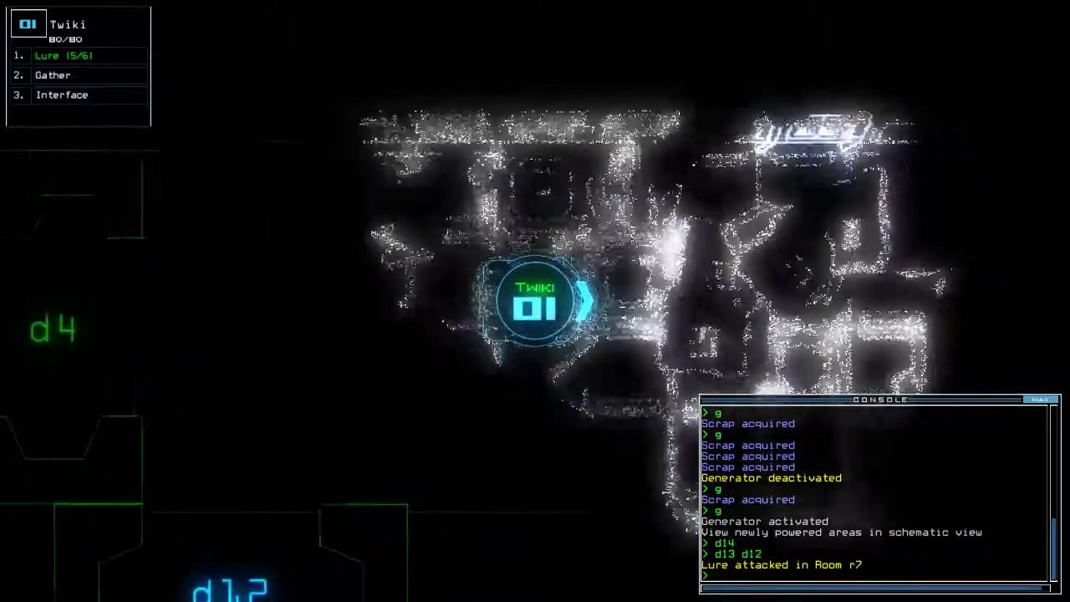
type("l")
key("Return")
Step: Check Marvin's camera, then have Twiki collect scrap in the current room
key("space")
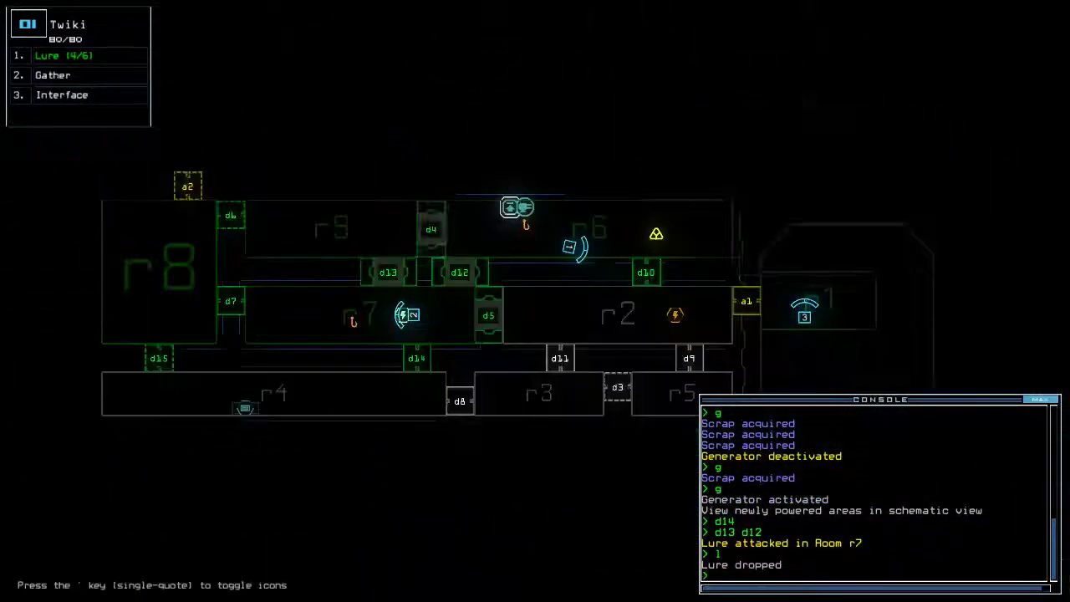
key("2")
key("1")
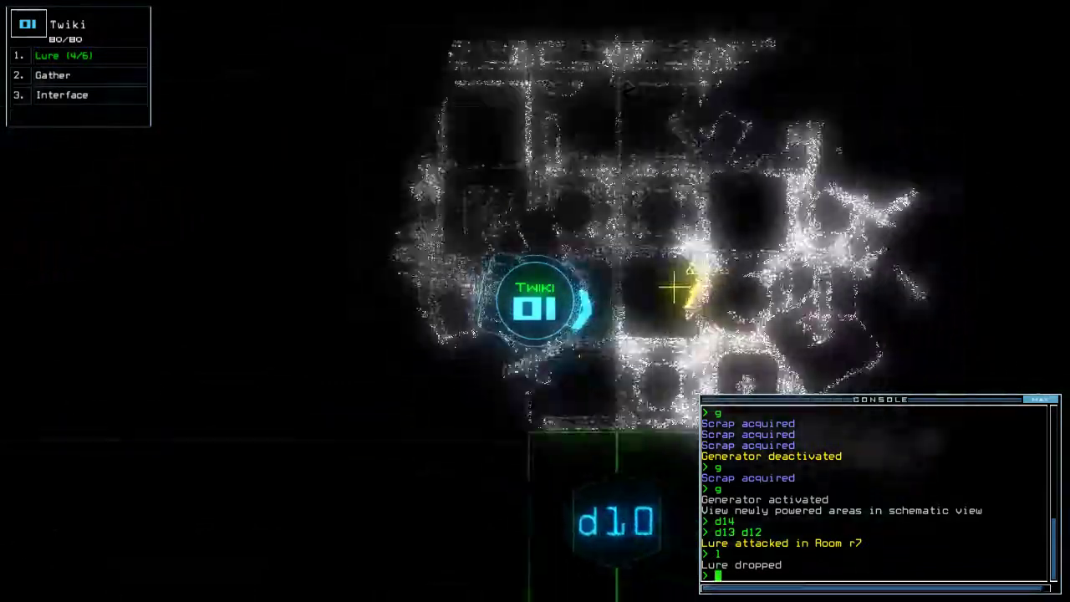
type("g")
key("Return")
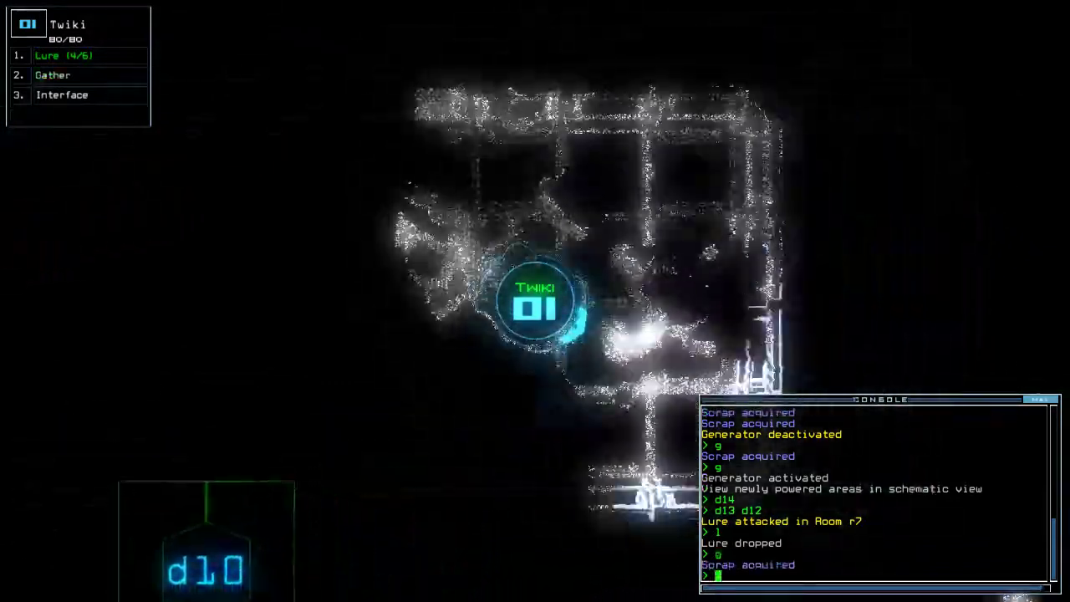
type("i")
Step: List room r6's items, revealing a Ship Surveyor upgrade and Ship Defense
key("Return")
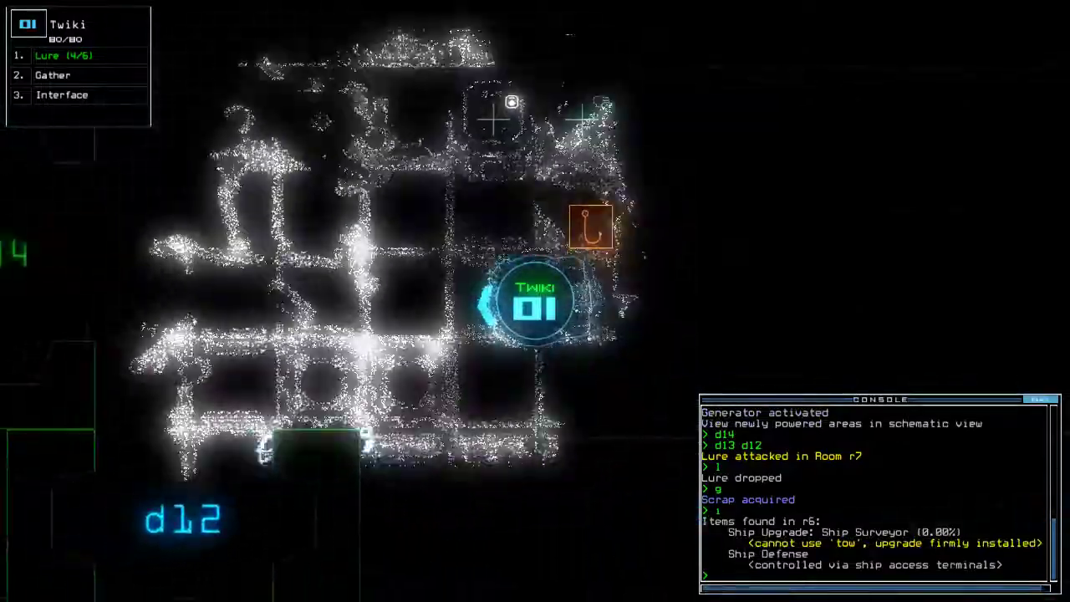
key("Tab")
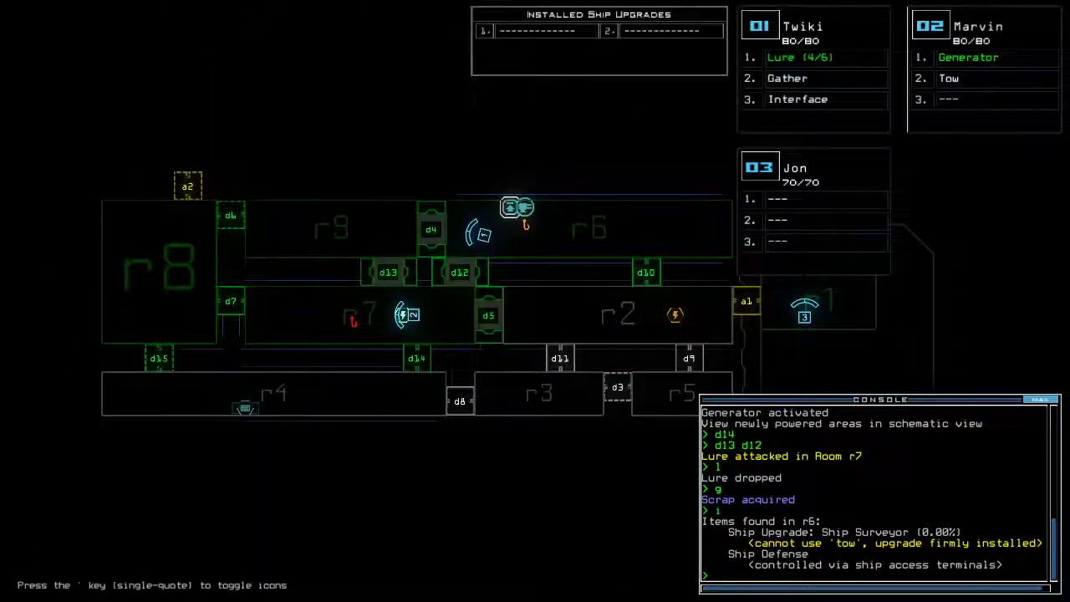
key("Tab")
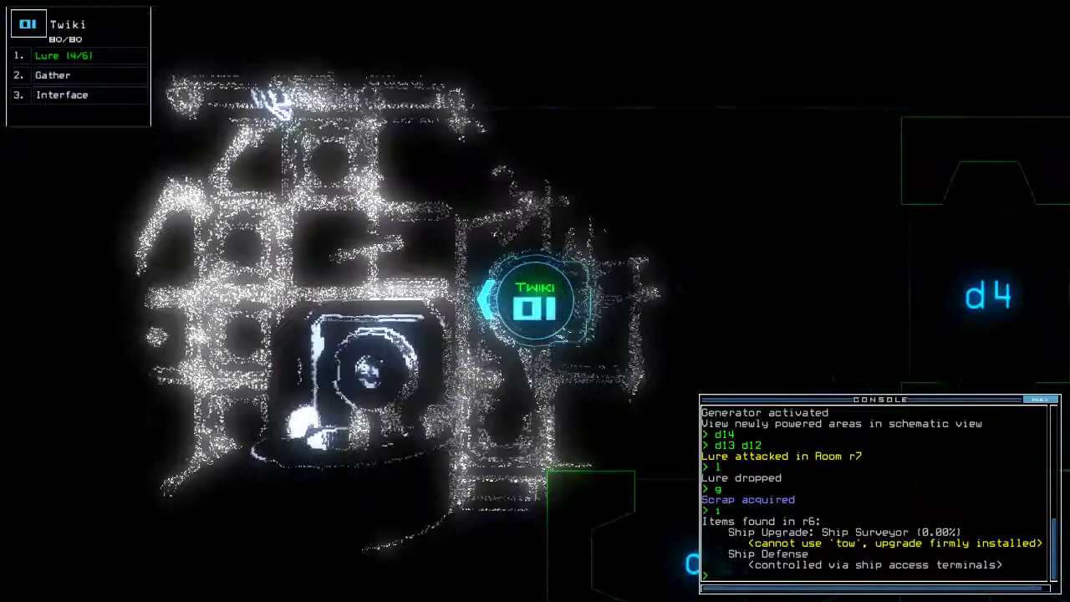
type("r")
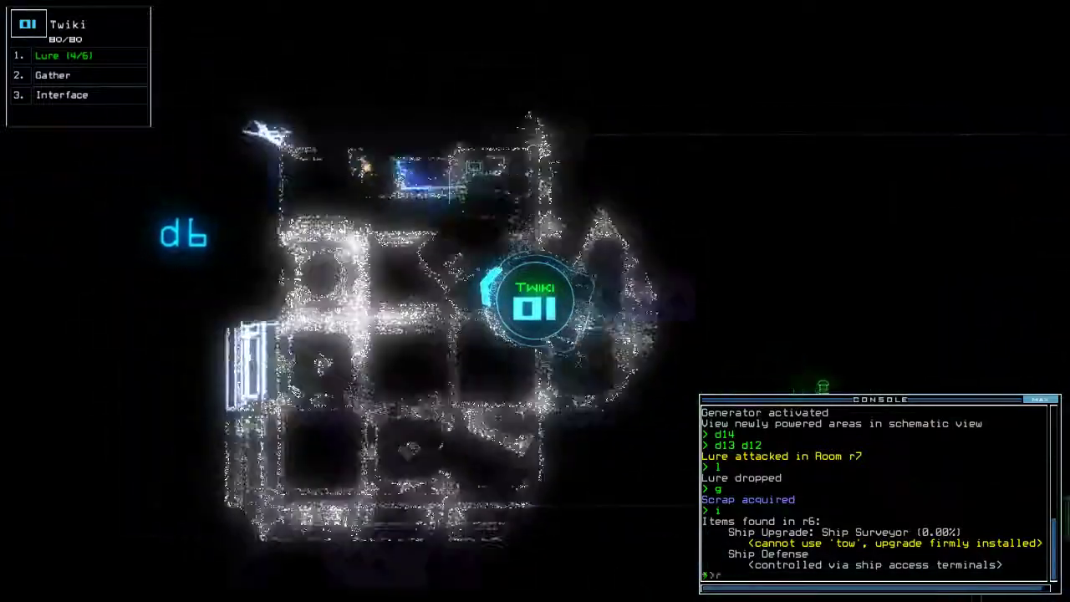
Step: Try gathering fuel with Twiki and find none
key("Return")
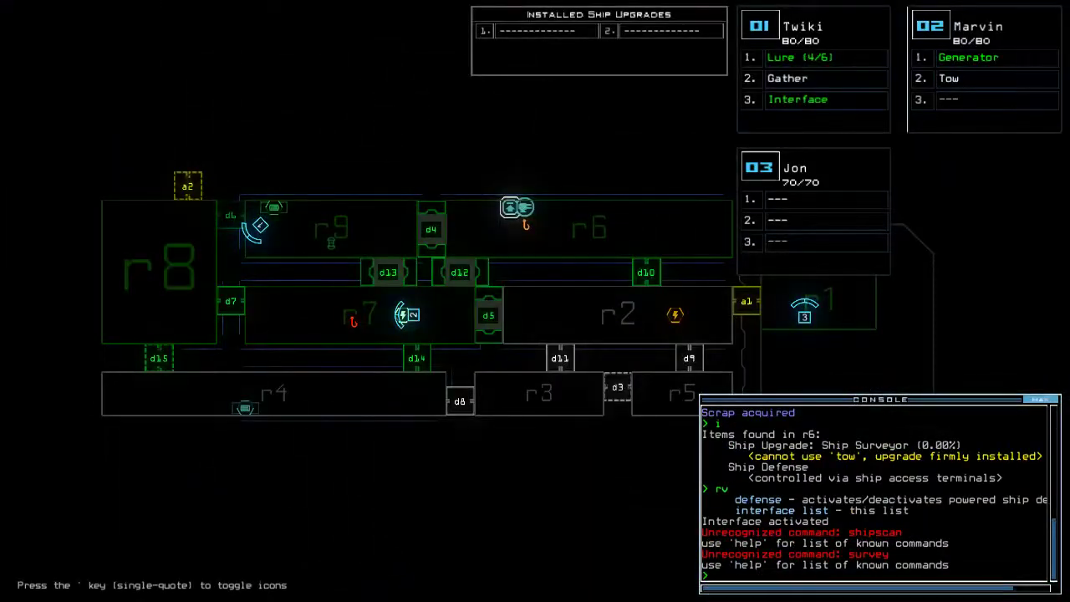
key("Return")
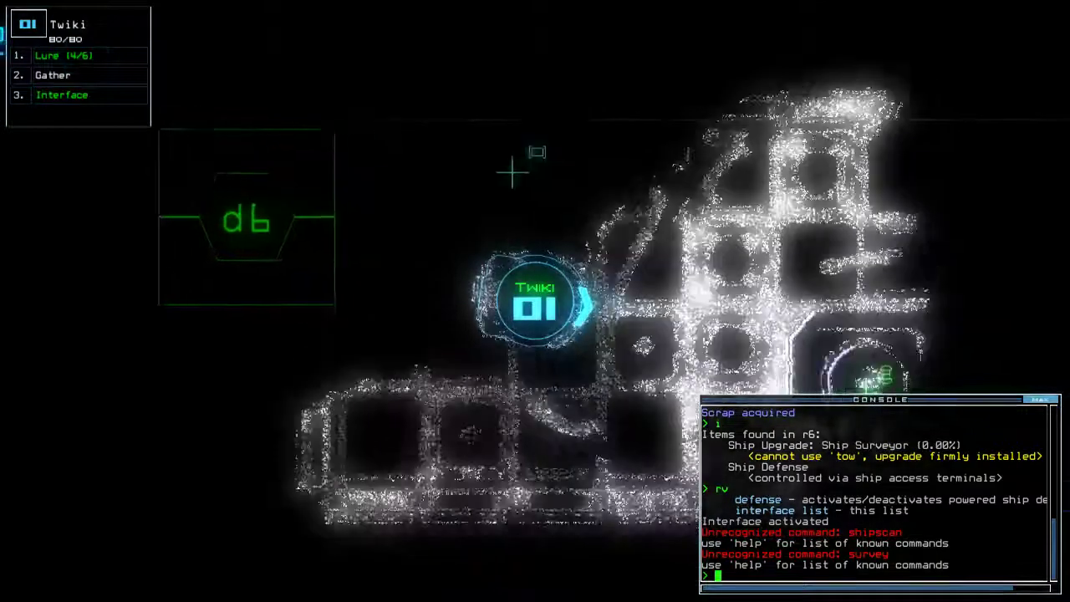
key("Escape")
type("g")
key("Return")
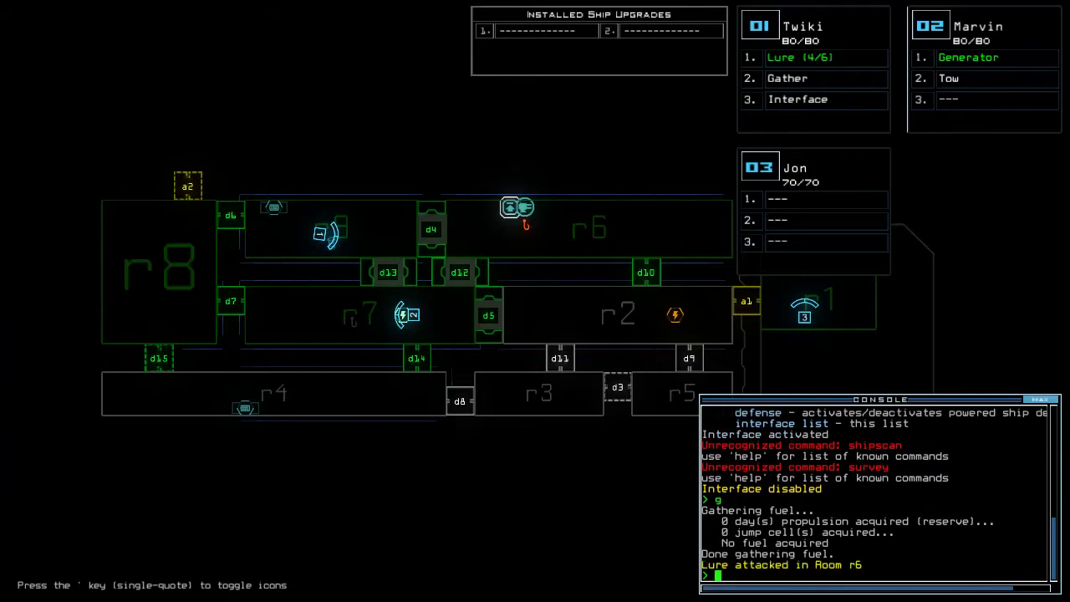
Step: Close four doors while enemies attack the lure in room r6
key("2")
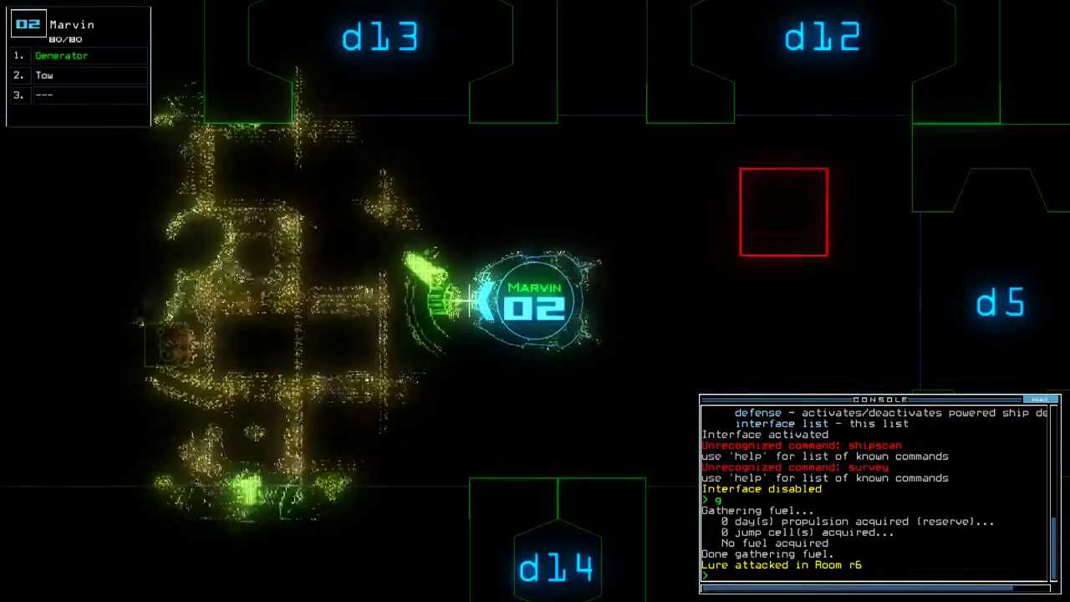
key("space")
type("cccc")
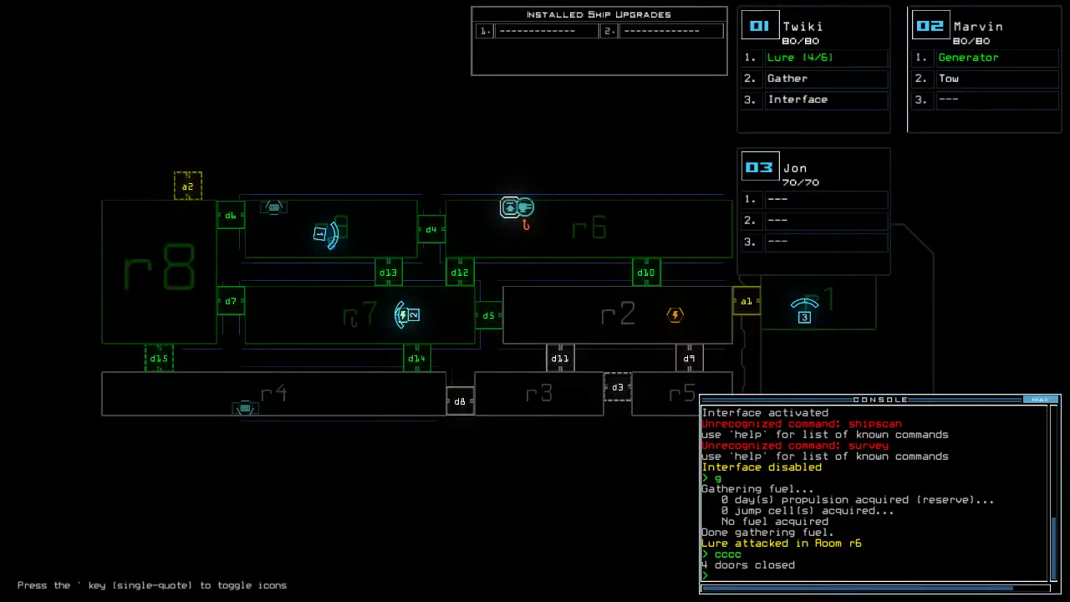
key("1")
type("d")
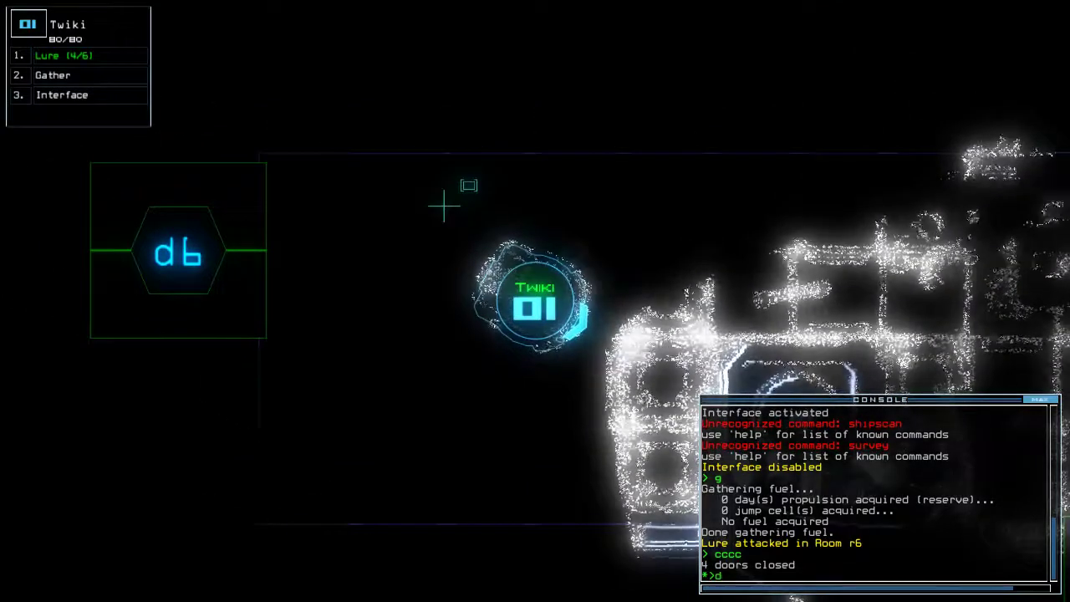
type("ct")
Step: Toggle room r6 defenses on and off to kill 21 enemies, then open doors d6 and d13
key("Return")
key("Return")
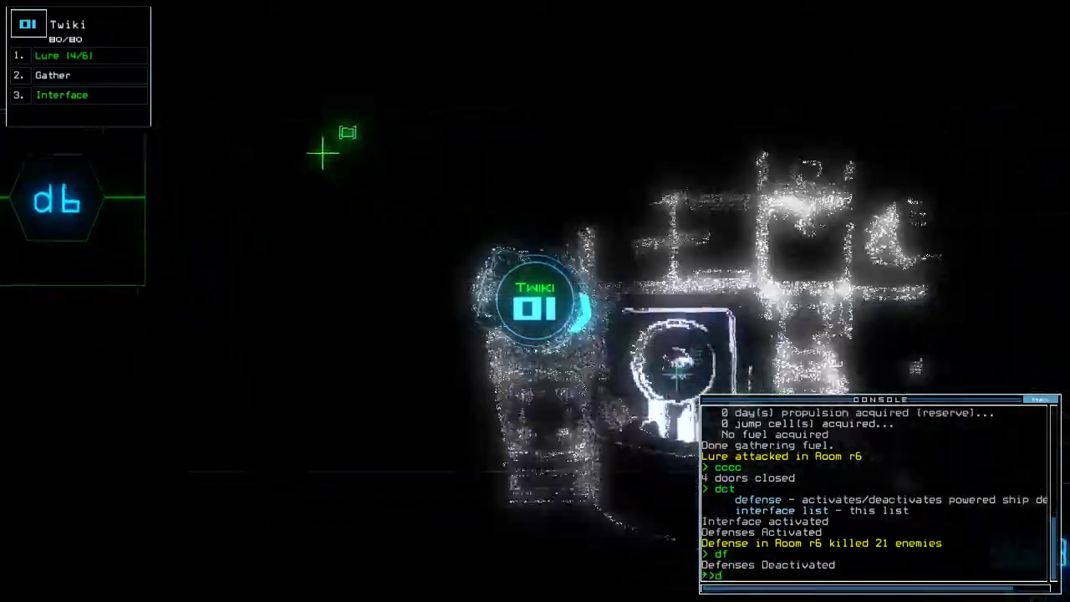
type("db d13")
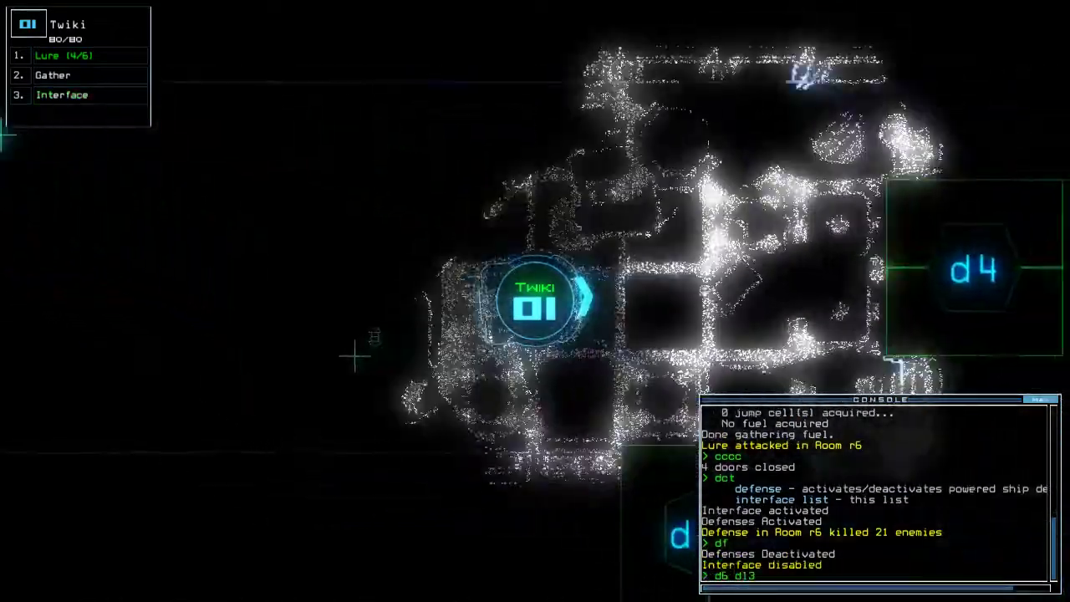
key("Return")
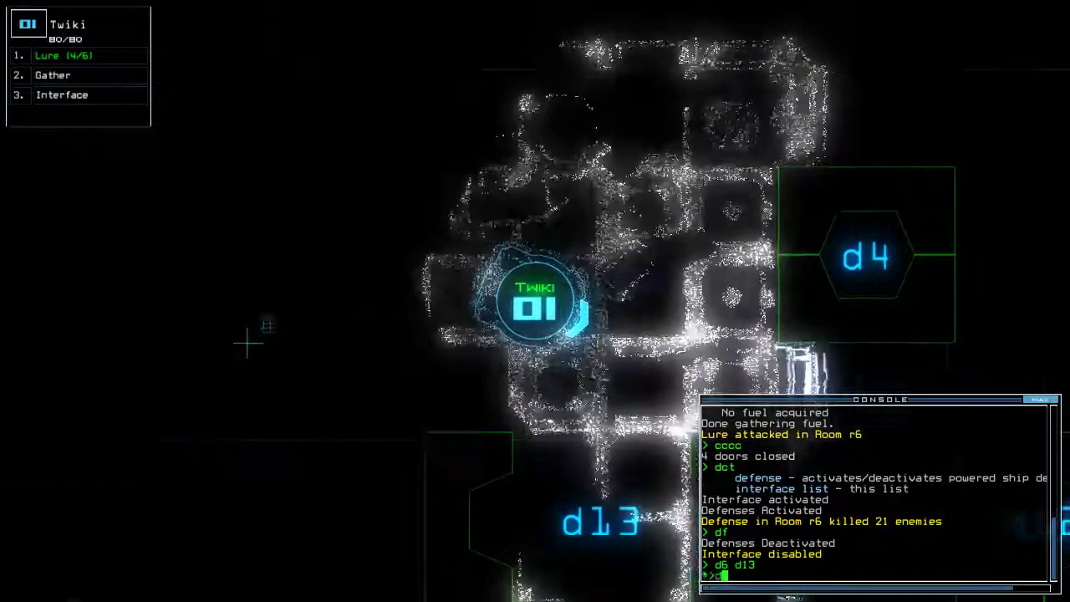
type("d13")
key("Return")
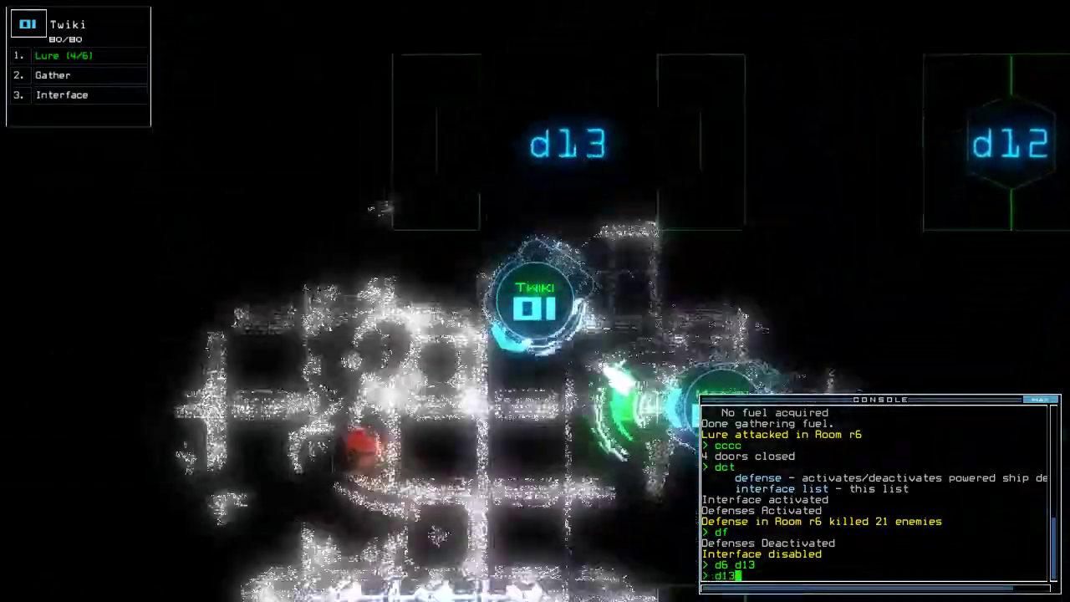
type("d4")
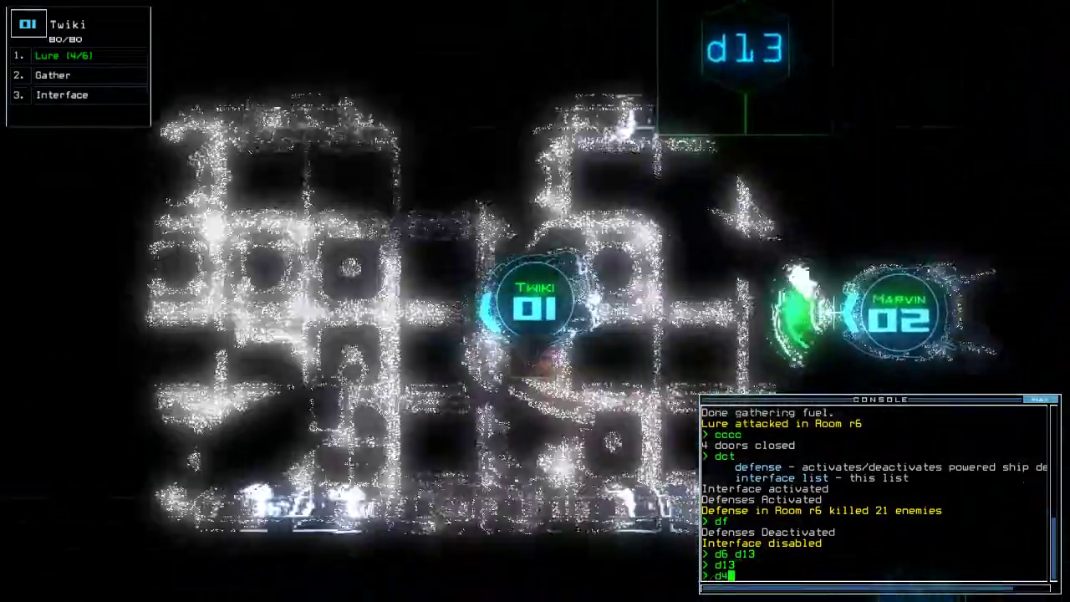
key("Return")
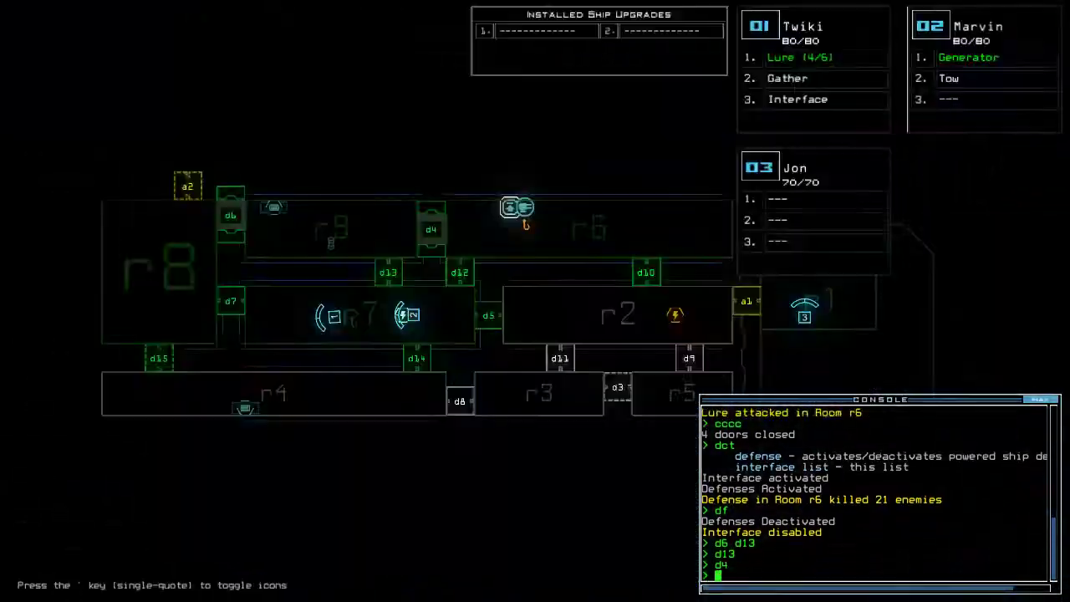
Step: Drop another lure near Twiki, leaving 3/6, and open door d7
key("1")
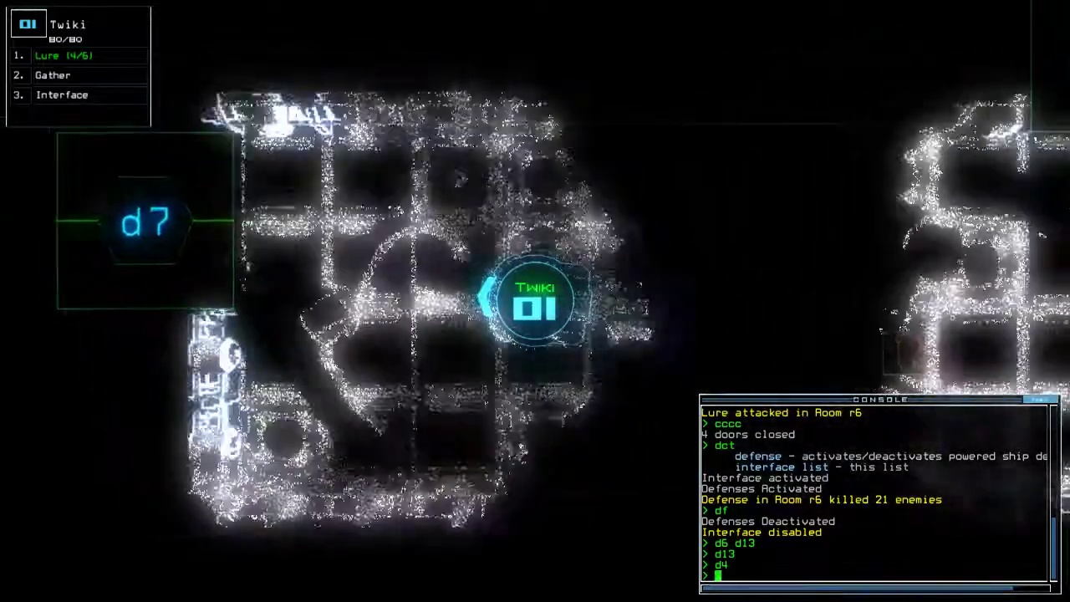
key("Escape")
key("Left")
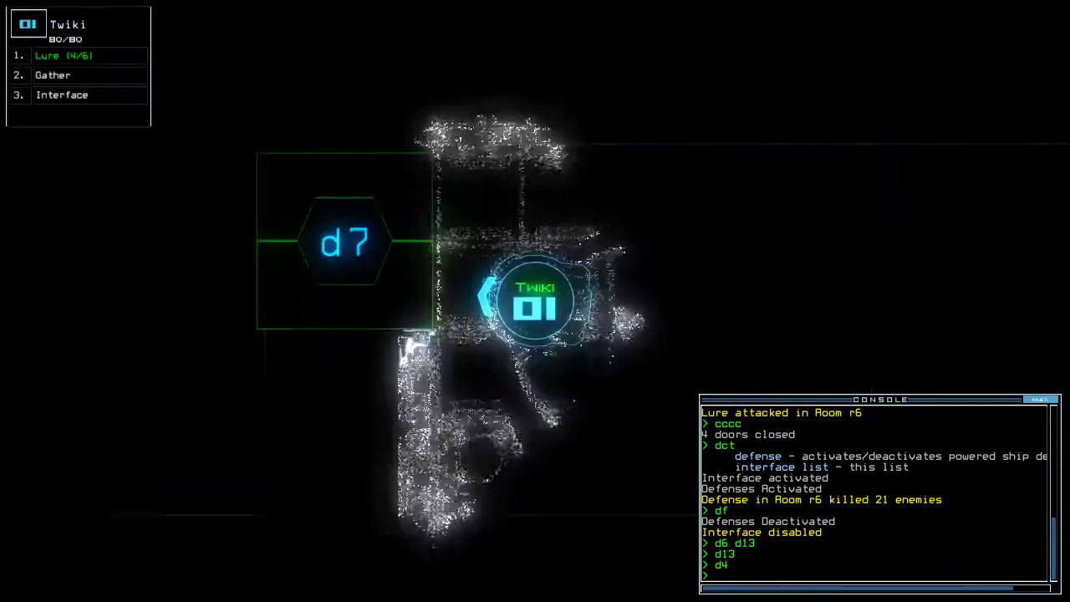
type("l")
key("Return")
type("d7")
key("Return")
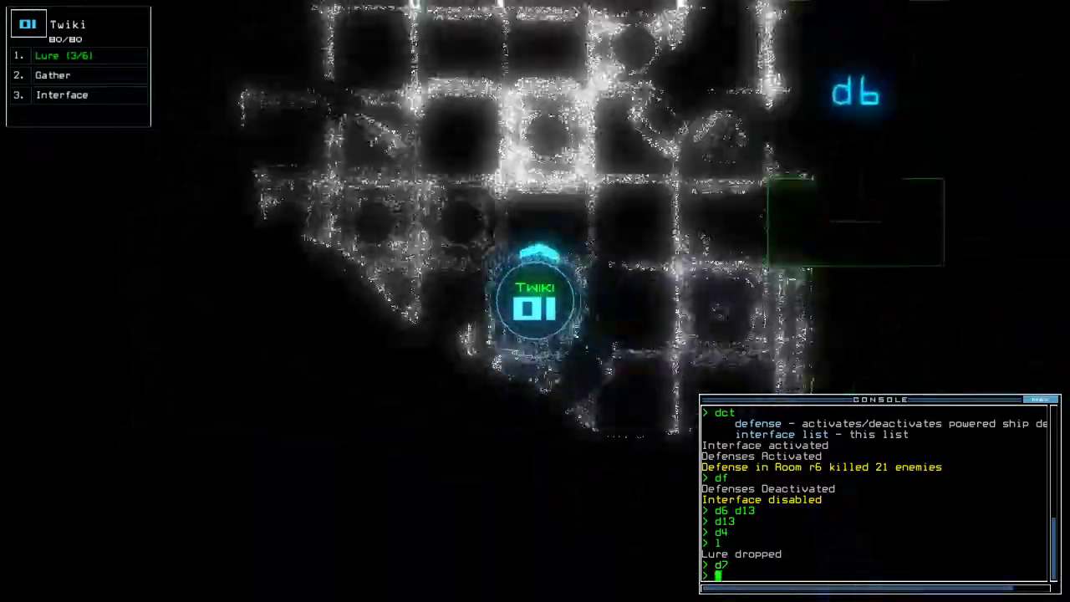
type("d6")
Step: Open doors d6, d15 and d4, drop a lure, and collect scrap
key("Return")
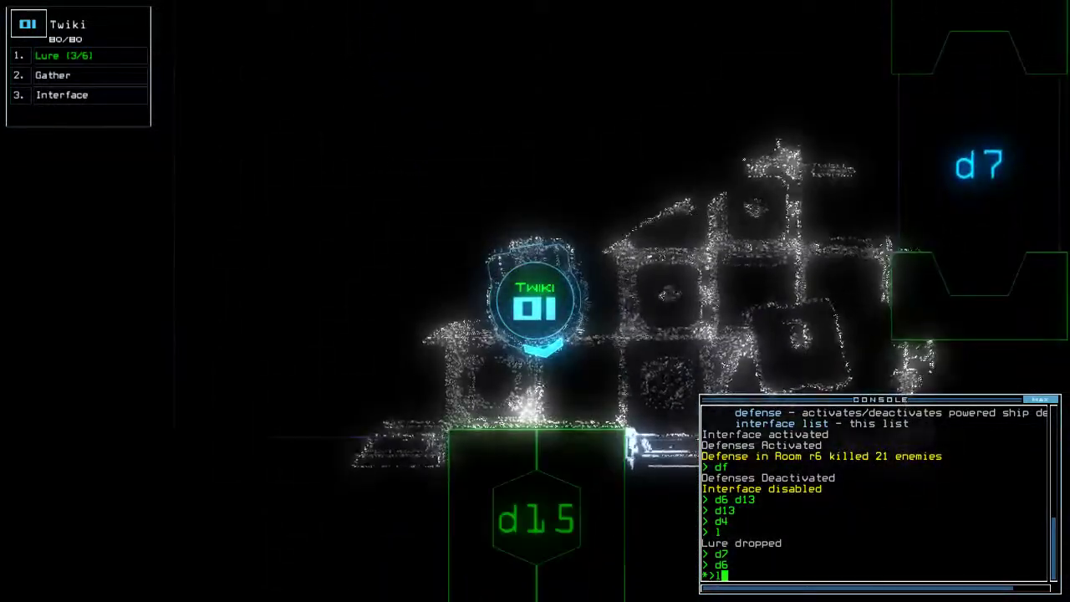
type("d4")
key("Return")
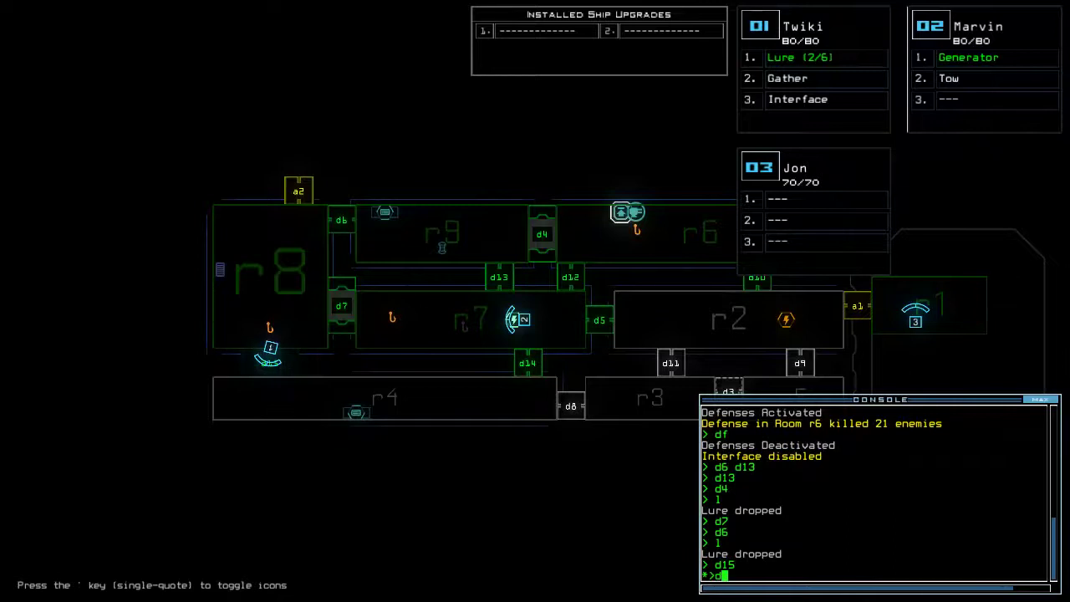
key("Return")
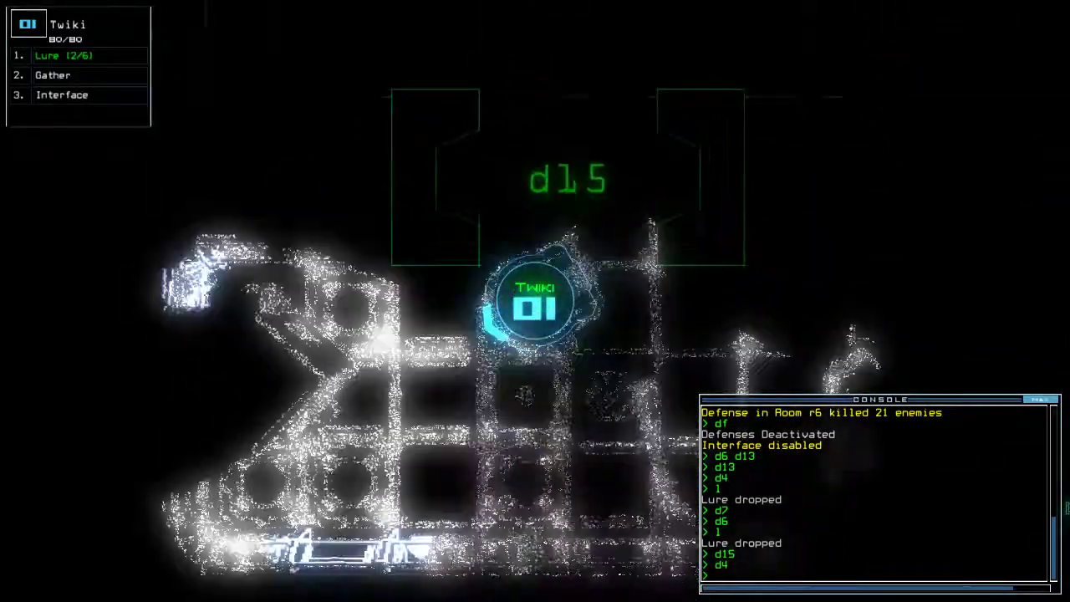
type("g")
key("Return")
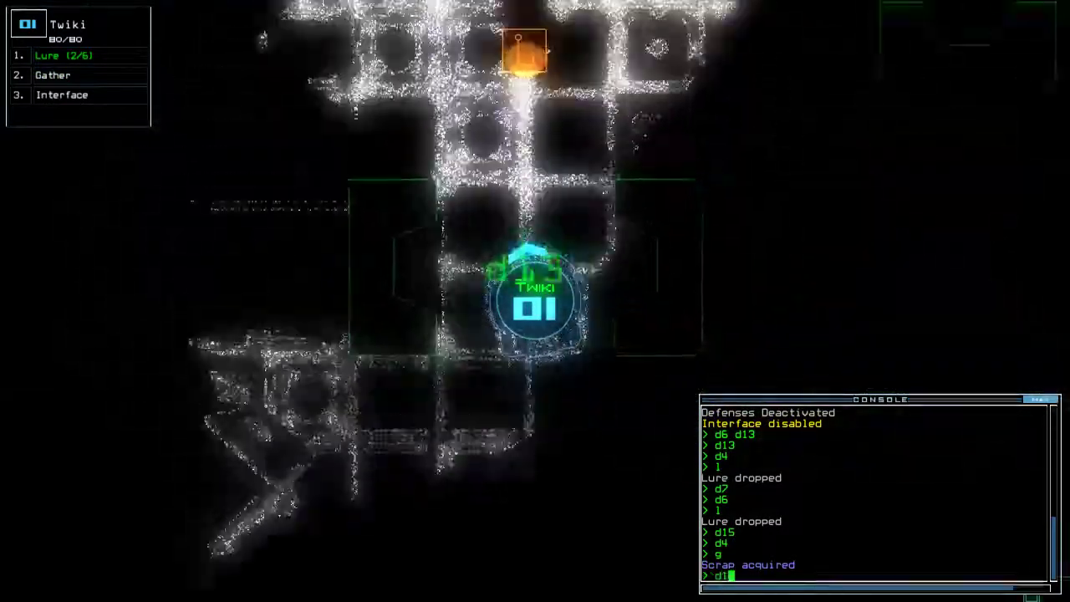
type("d15")
Step: Reopen door d15 and pick up two dropped lures, bringing Twiki to 4/6
key("Return")
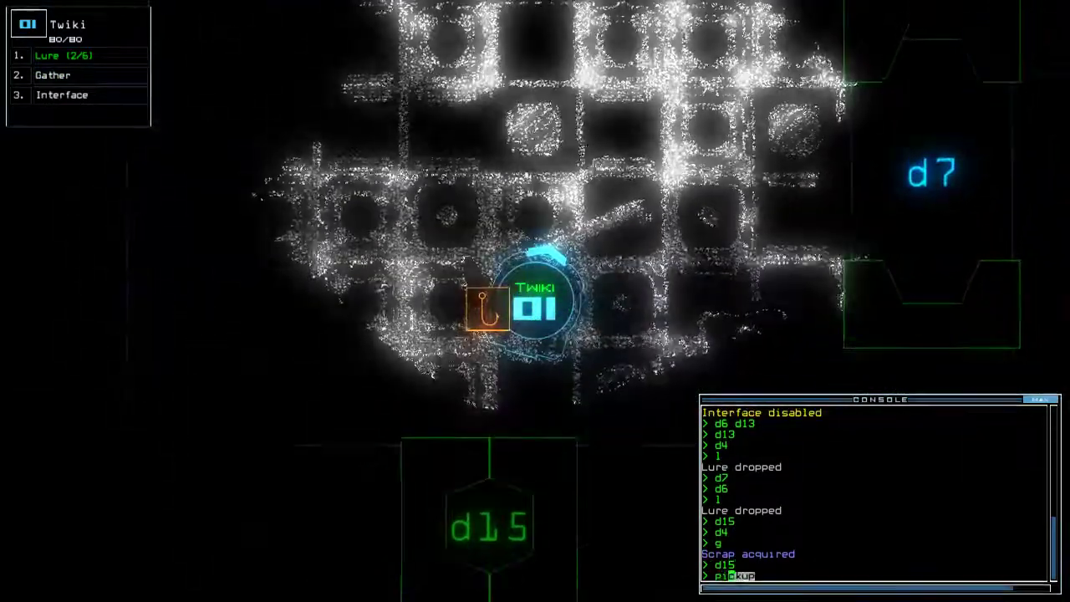
type("ckup")
key("Return")
type("d7")
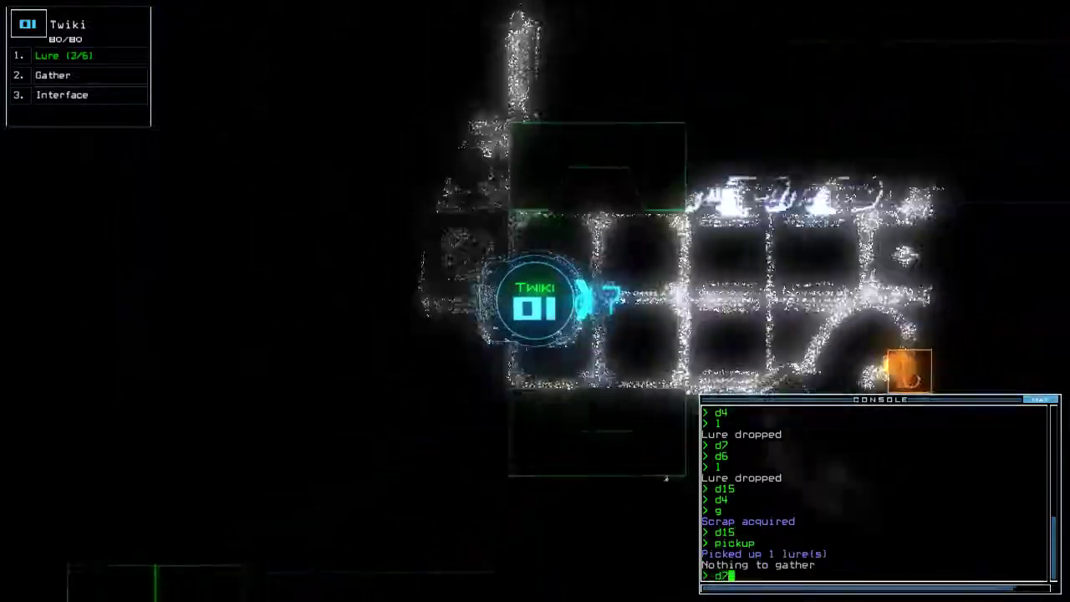
type("pickup")
key("Return")
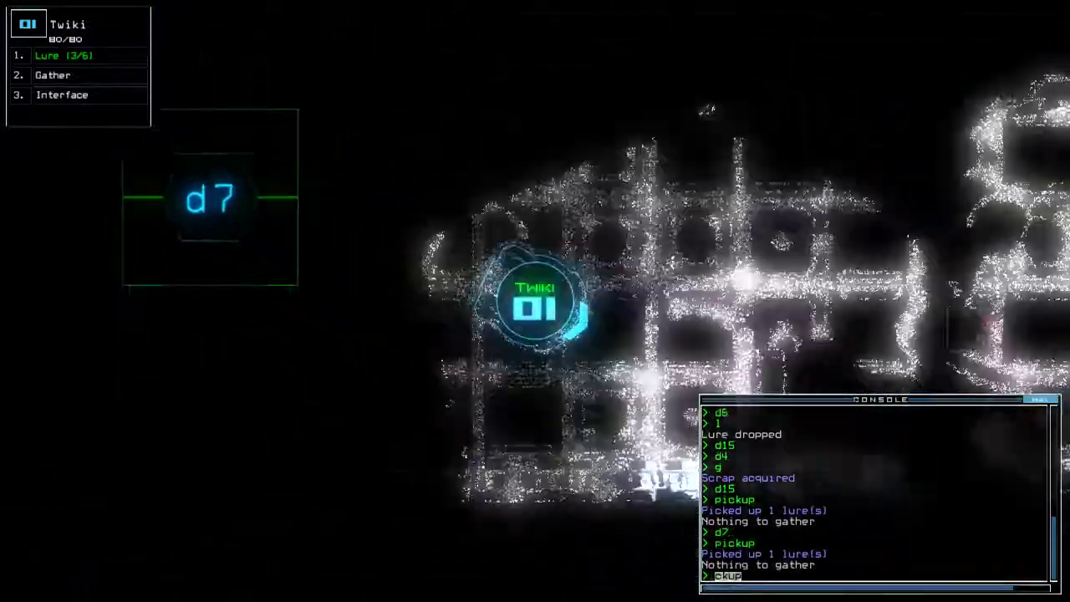
key("space")
type("d1")
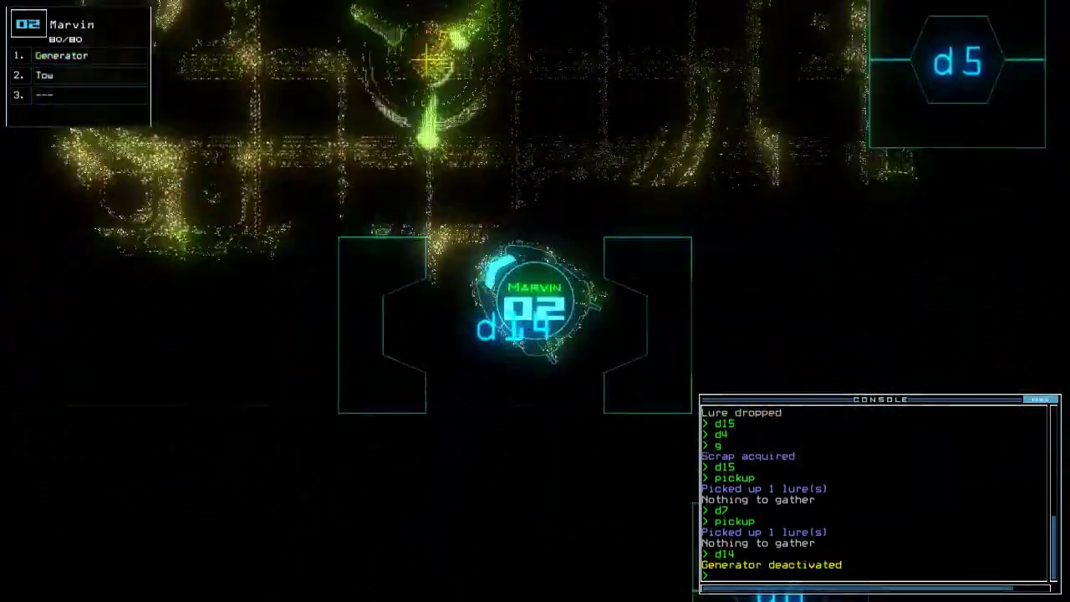
Step: Activate Marvin's generator to restore ship power
key("1")
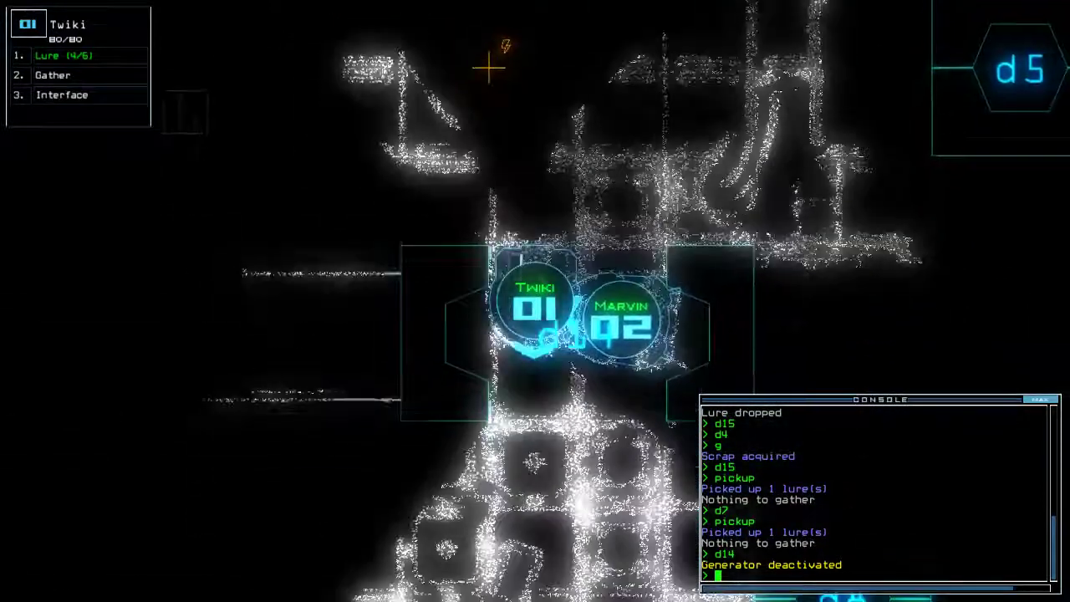
key("space")
key("Right")
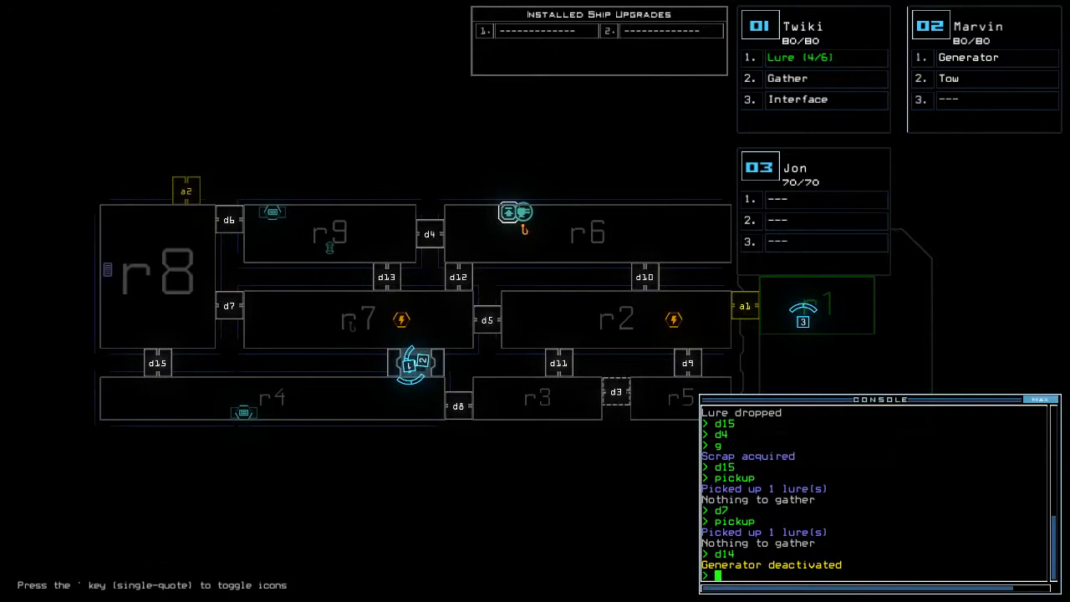
key("space")
key("2")
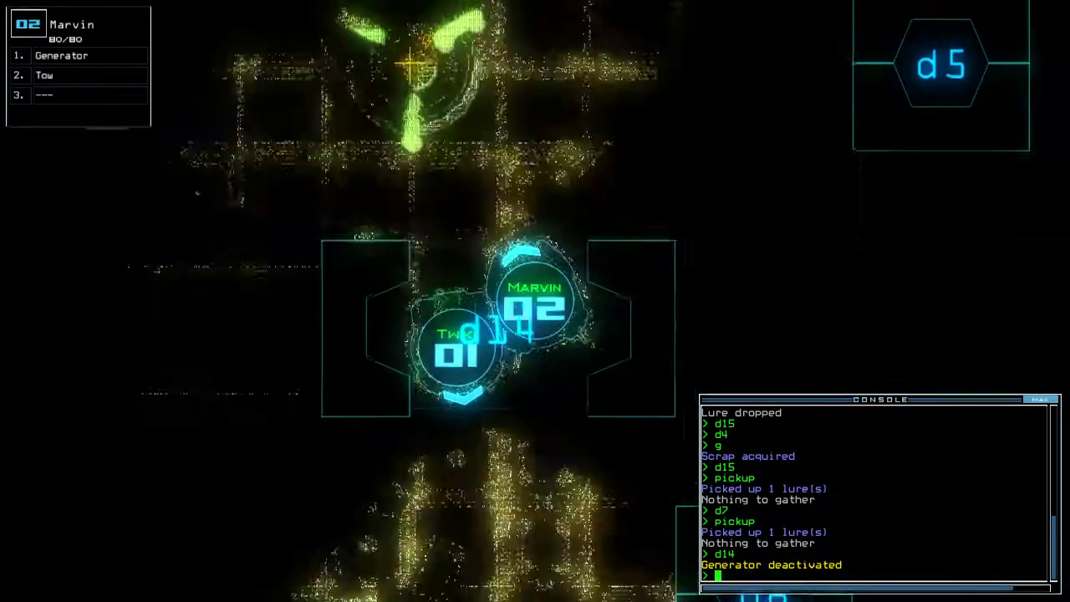
type("g")
key("Return")
key("space")
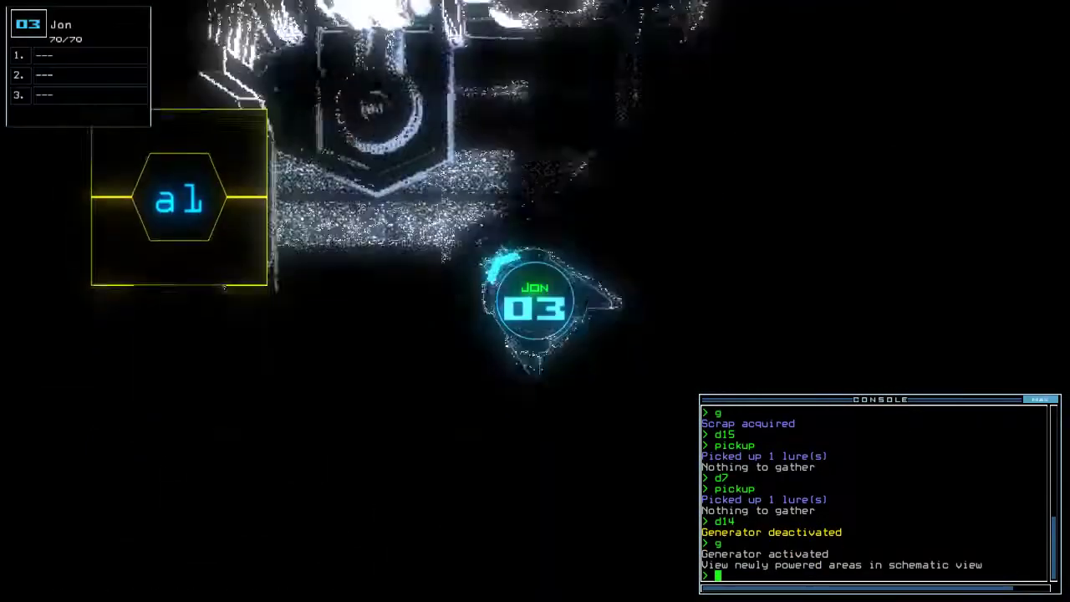
Step: Open all doors to room r1 and move drone Jon back toward r1
key("Left")
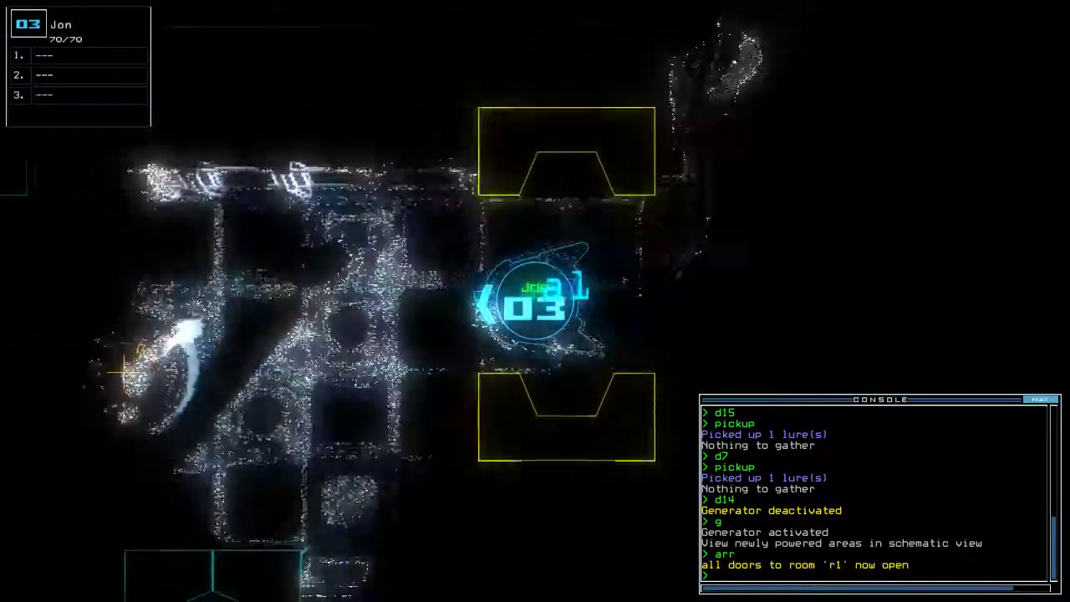
key("Left")
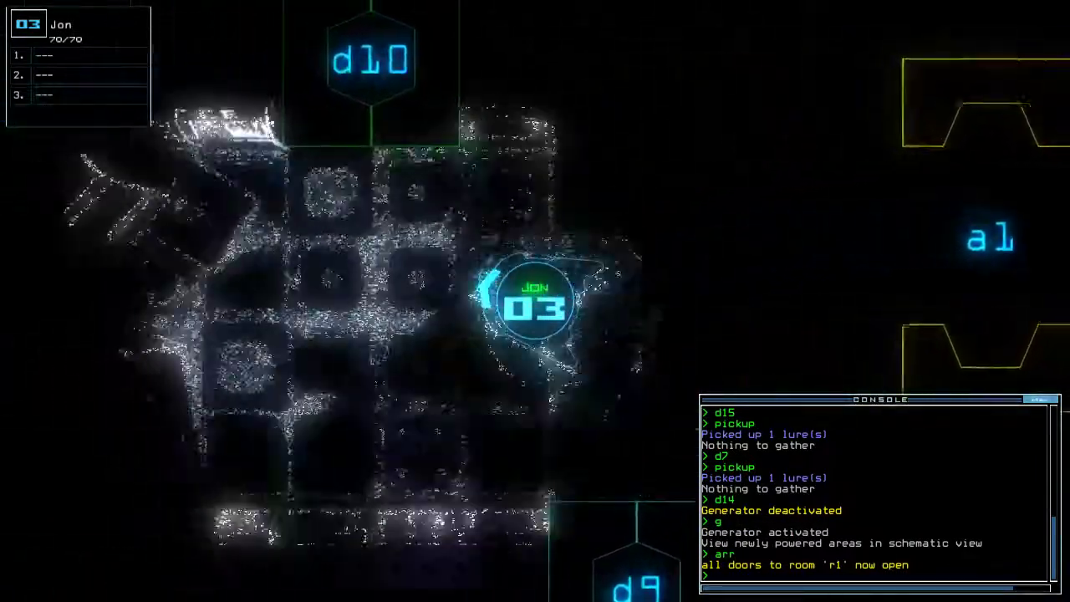
type("ba")
key("Left")
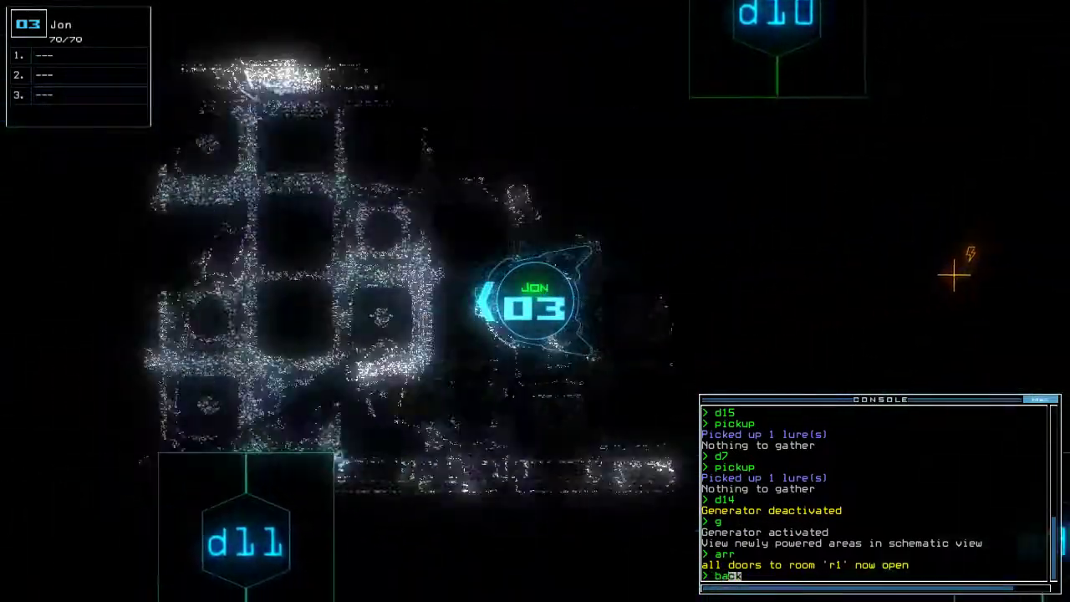
type("ck")
Step: Send Jon back to room r1 and have Twiki drop a lure, leaving 3/6
key("Return")
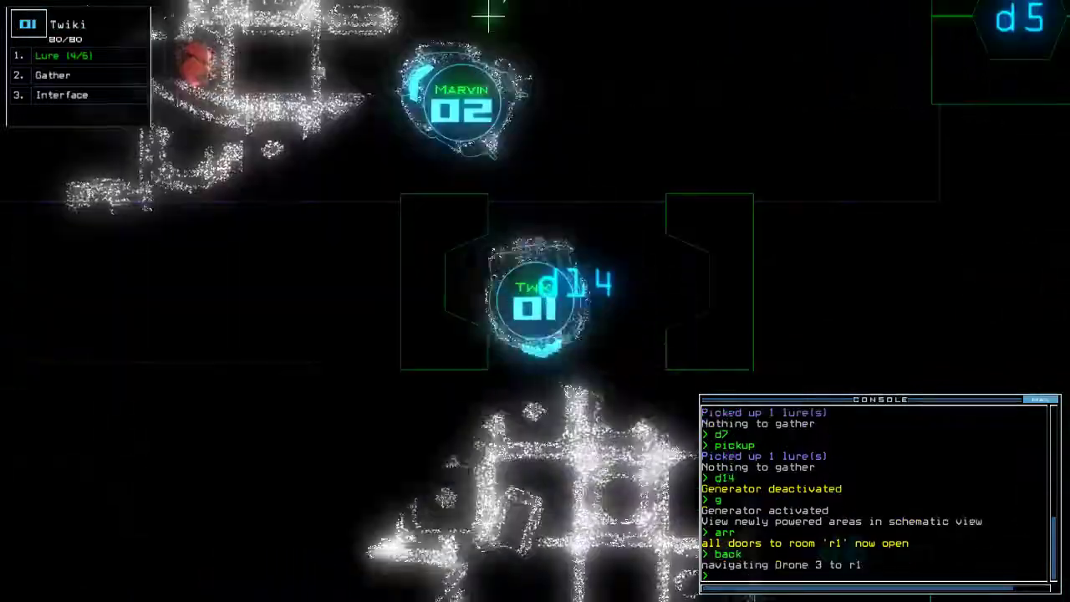
type("l")
key("Return")
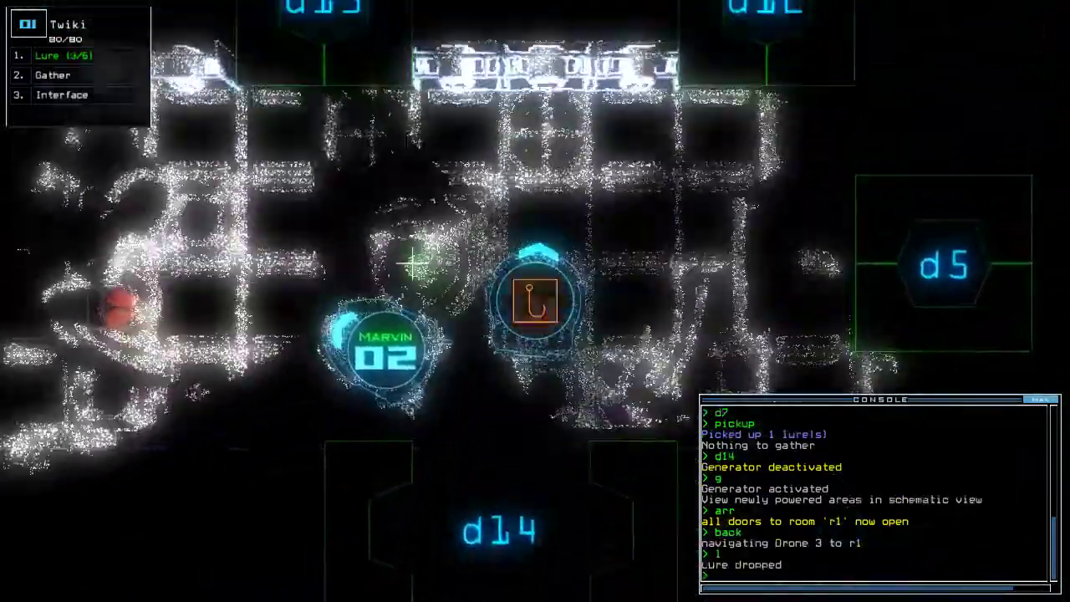
key("space")
Step: Open door d13, kill an enemy with r6 defenses, and gather scrap
key("space")
type("d13")
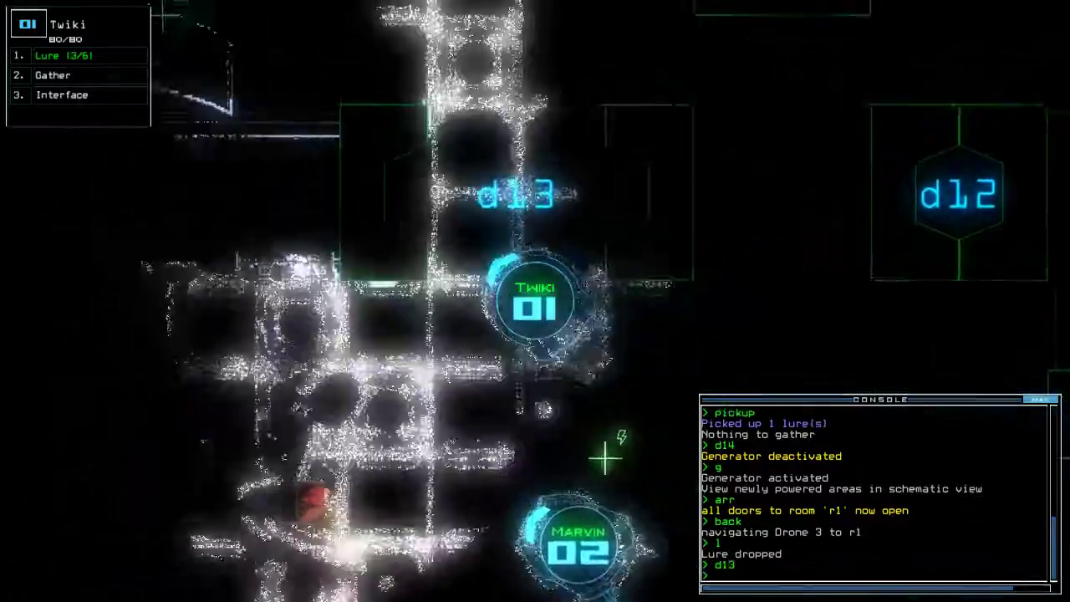
key("Return")
key("space")
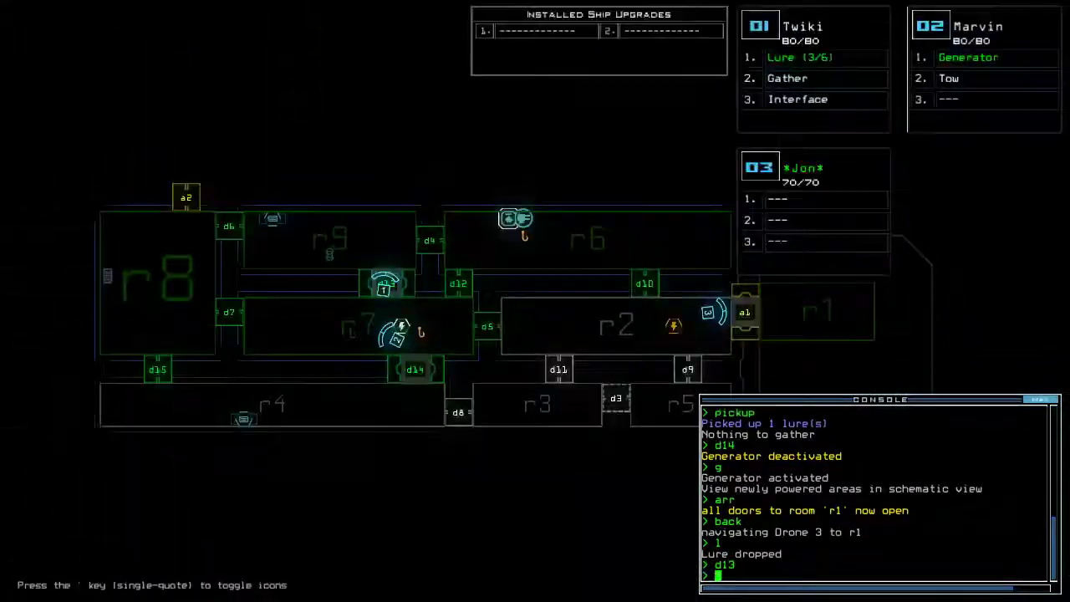
key("space")
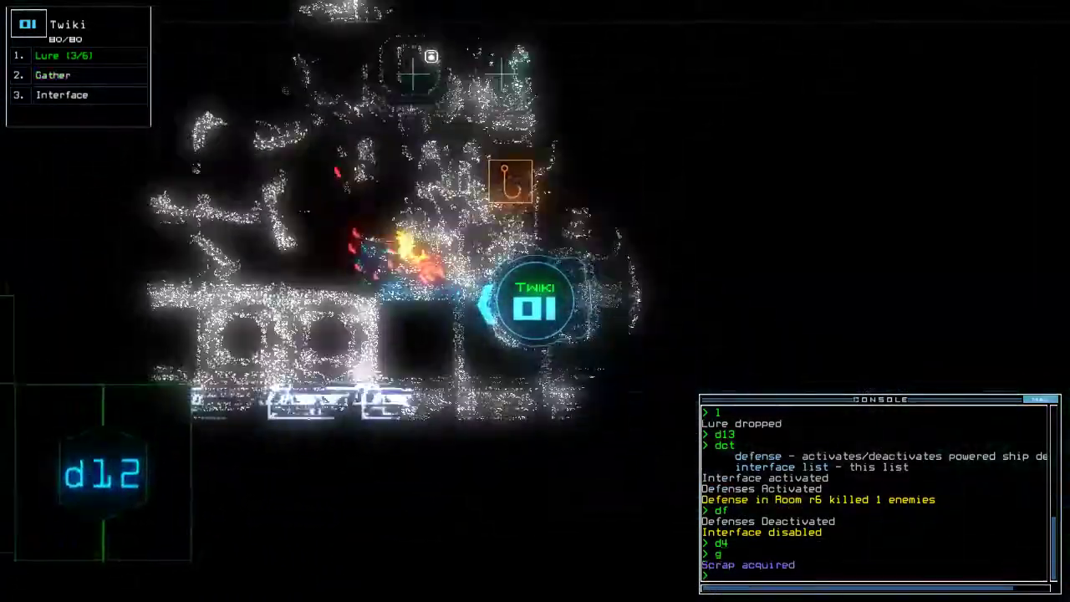
type("d12")
Step: Open door d12, close four doors, and pick up a lure
key("Return")
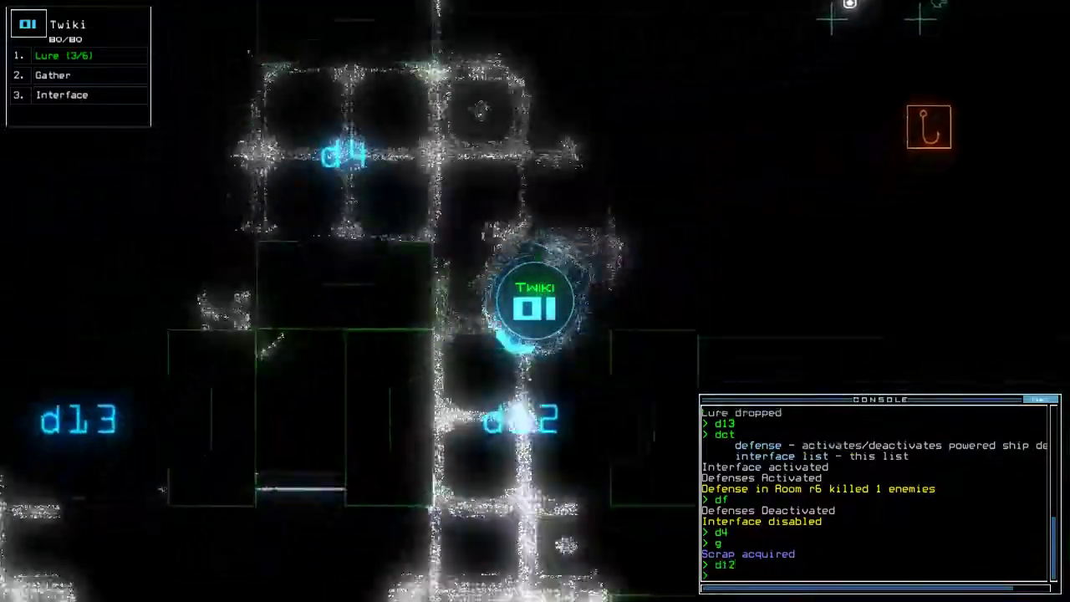
type("dooc")
key("Return")
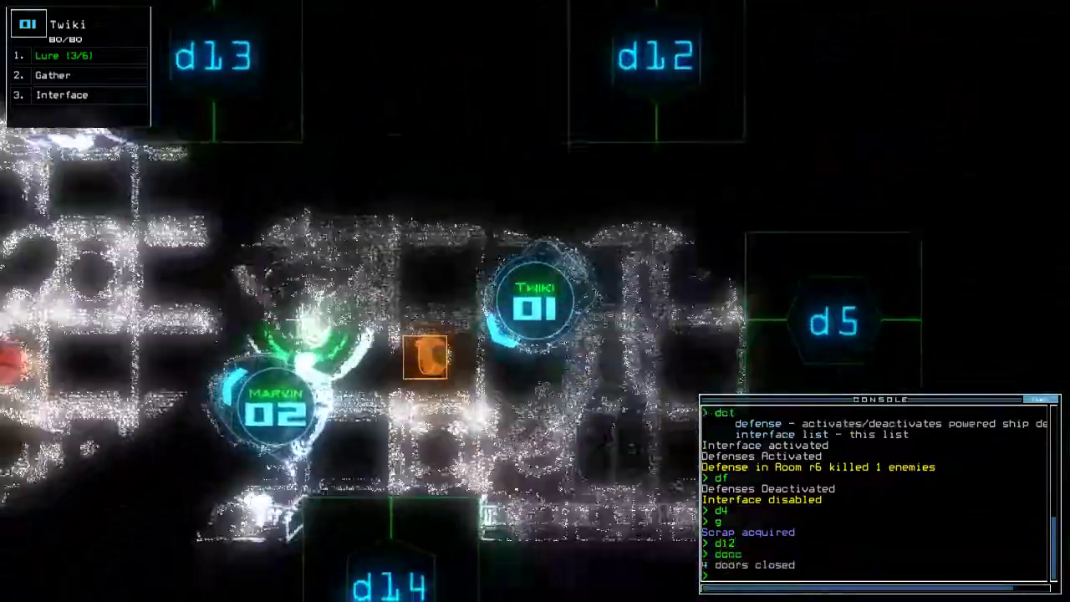
type("pickup")
key("Return")
type("d5")
Step: Open door d5, send Marvin with its generator to room r2, and drop a lure
key("Return")
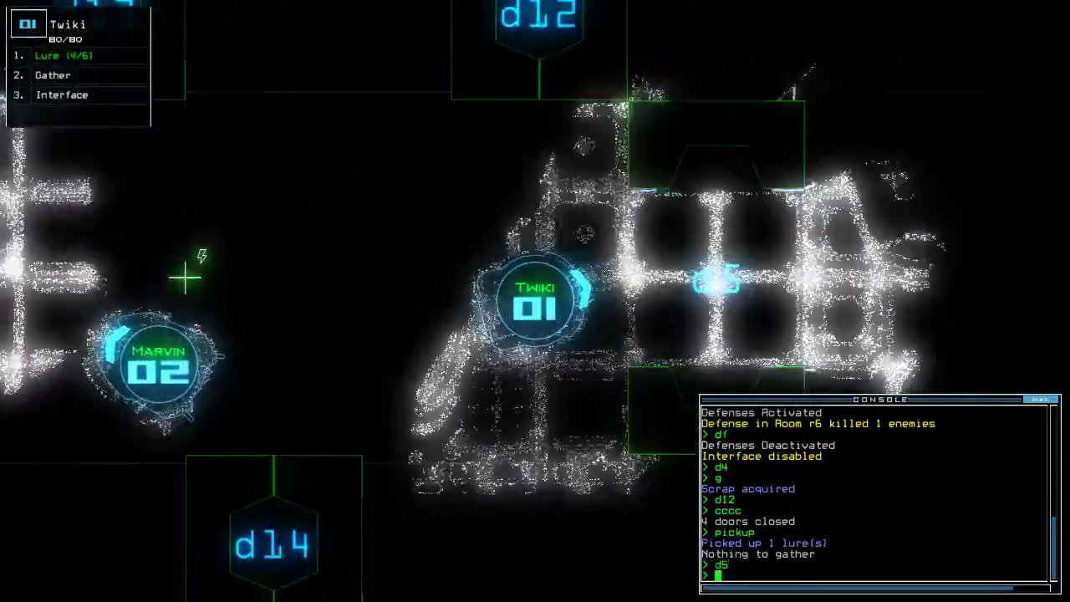
type("navigate 2")
key("Return")
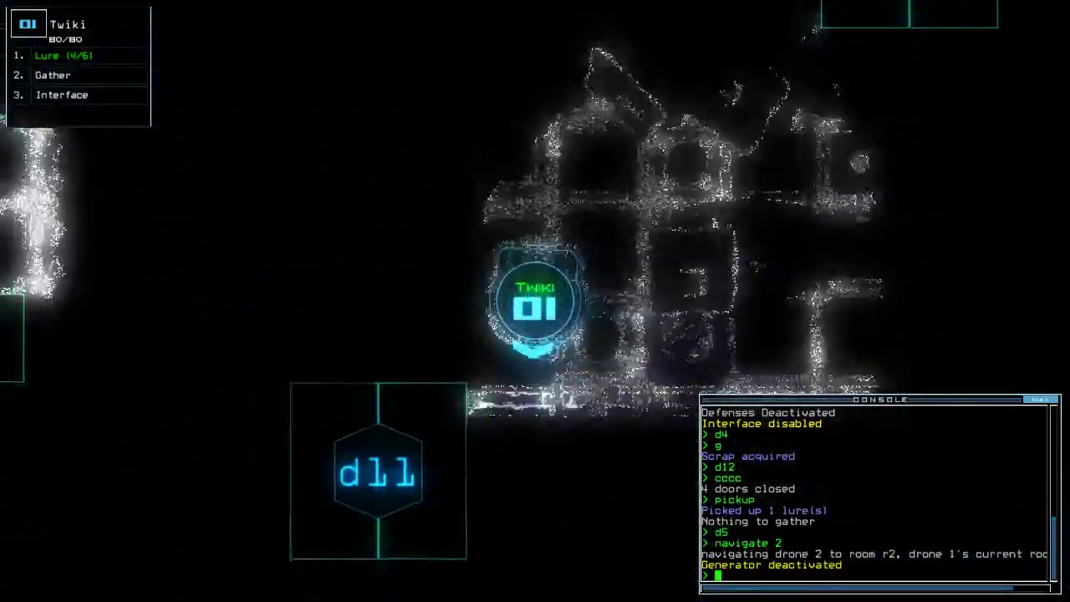
type("generator 2")
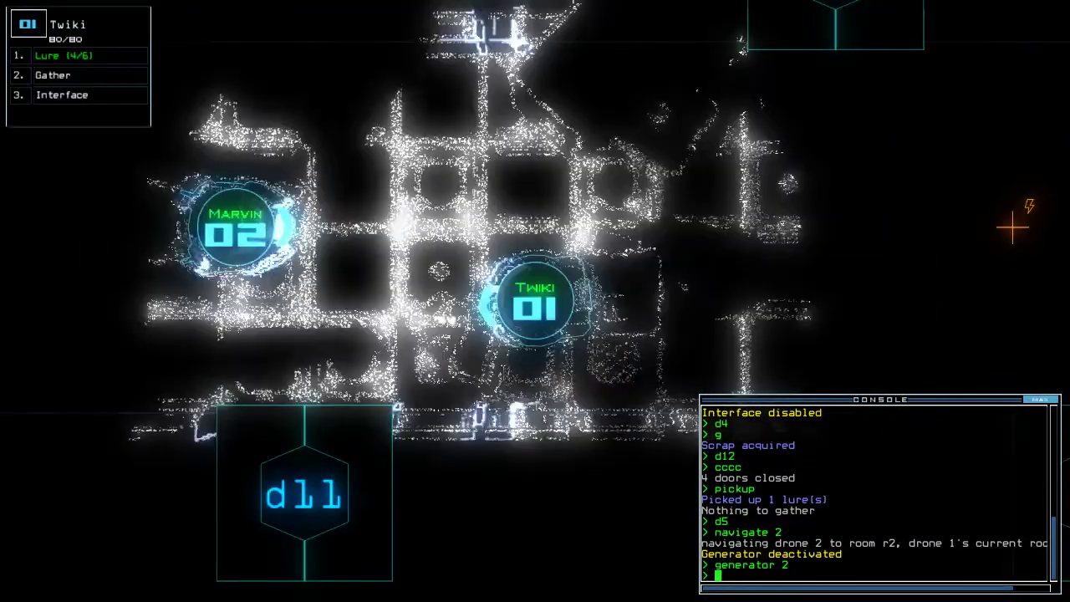
type("l")
key("Return")
type("d11")
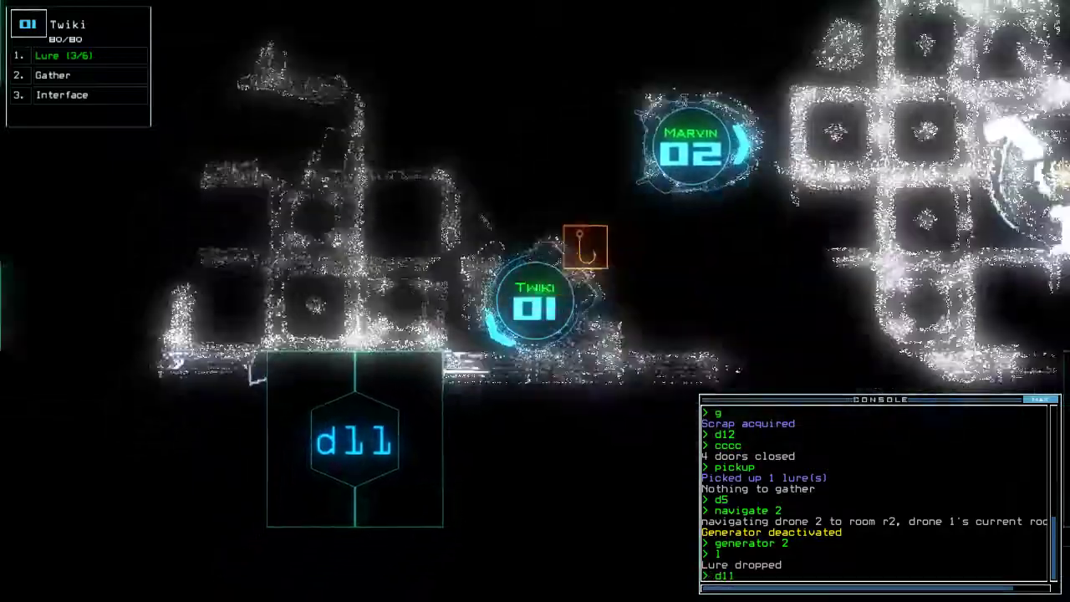
Step: Open doors d11 and d3, dropping a lure and then recovering it
key("Return")
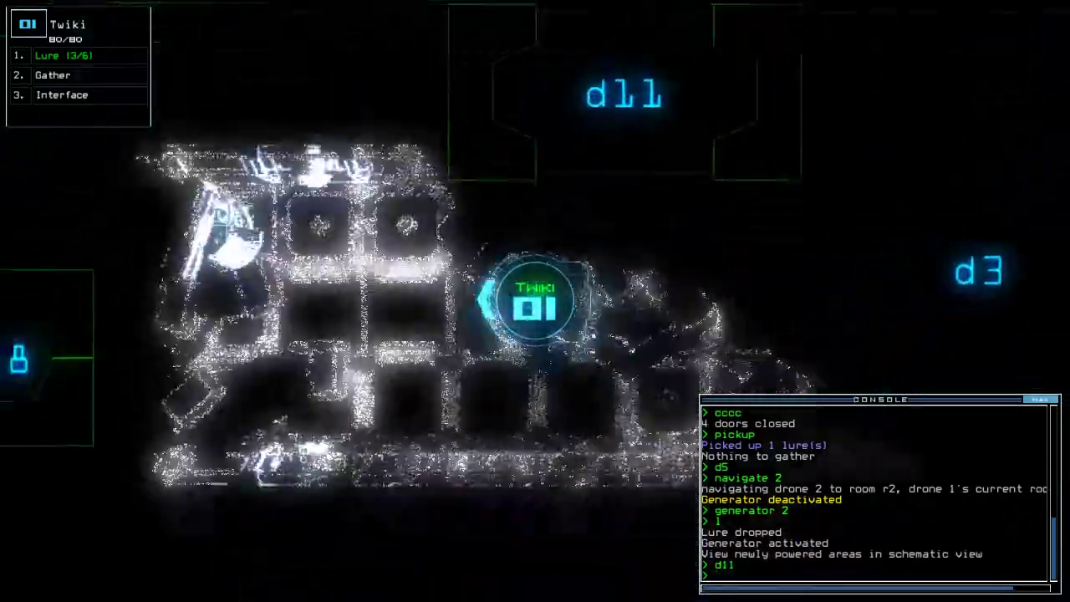
type("l")
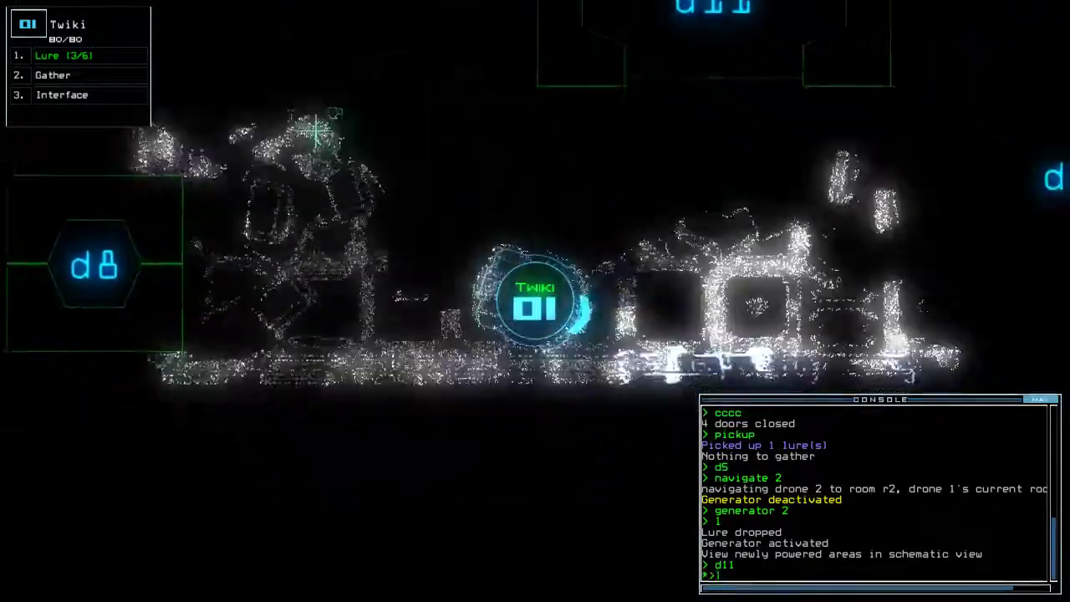
key("Return")
type("d")
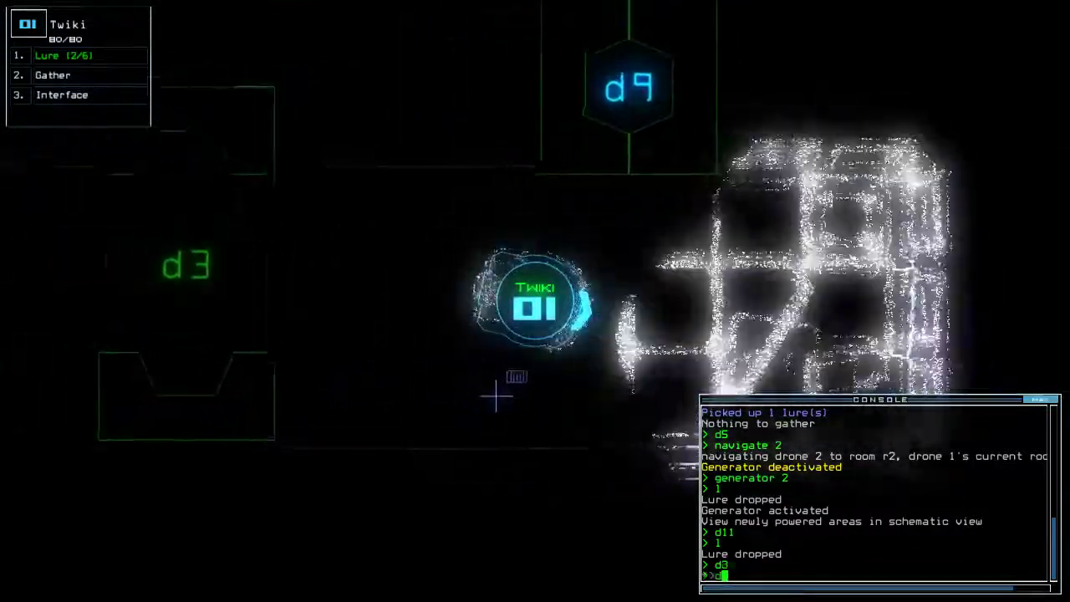
type("3")
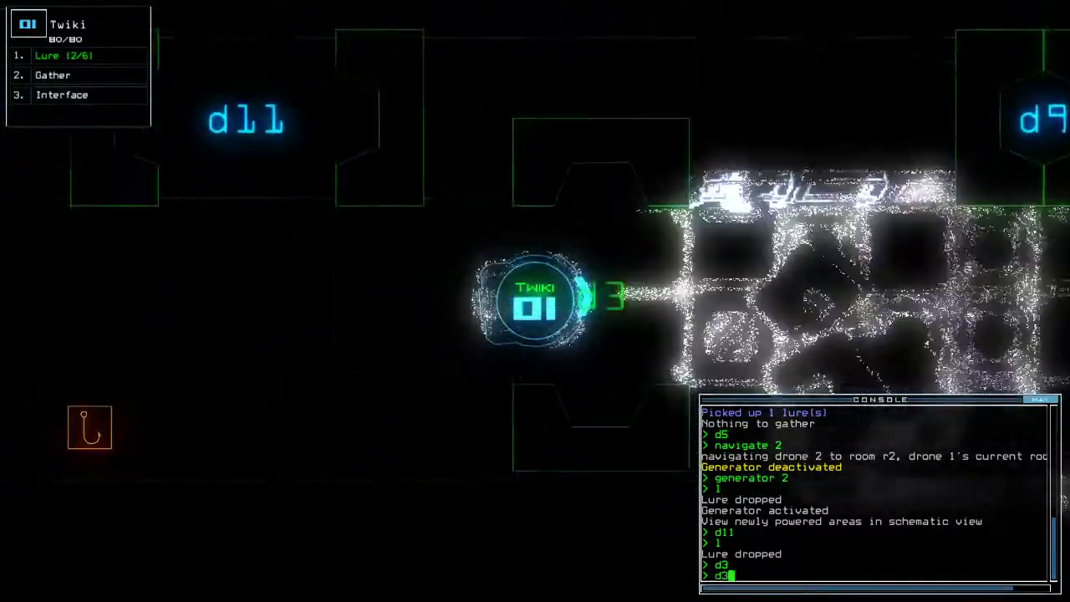
key("Return")
type("e")
key("Tab")
key("Return")
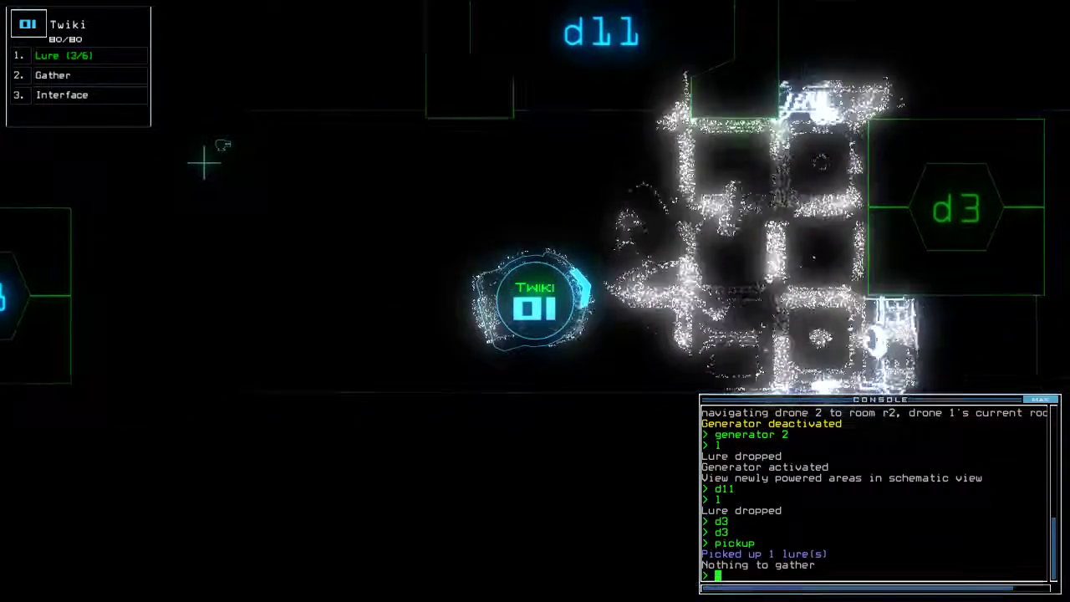
type("d11")
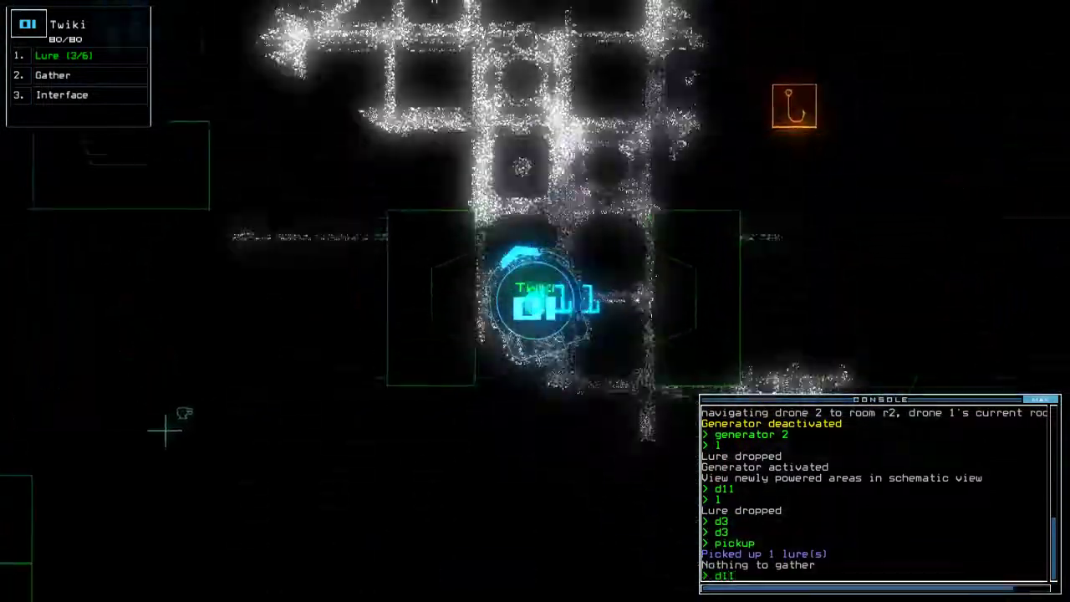
Step: Reopen d11, close the door behind, pick up another lure, and send drones to r1
key("Return")
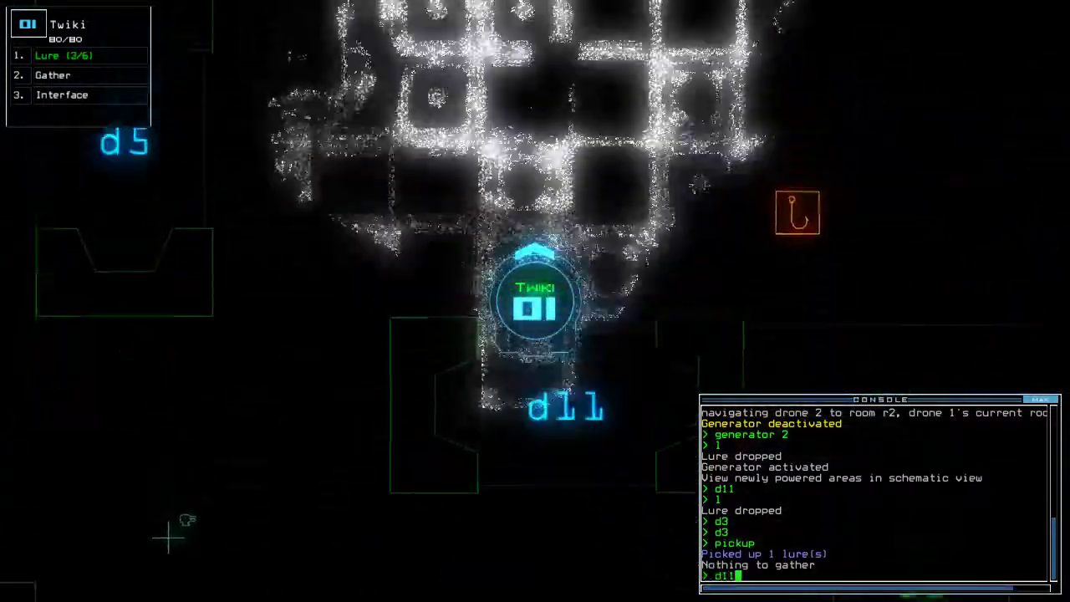
type("dccc")
key("Return")
type("pic")
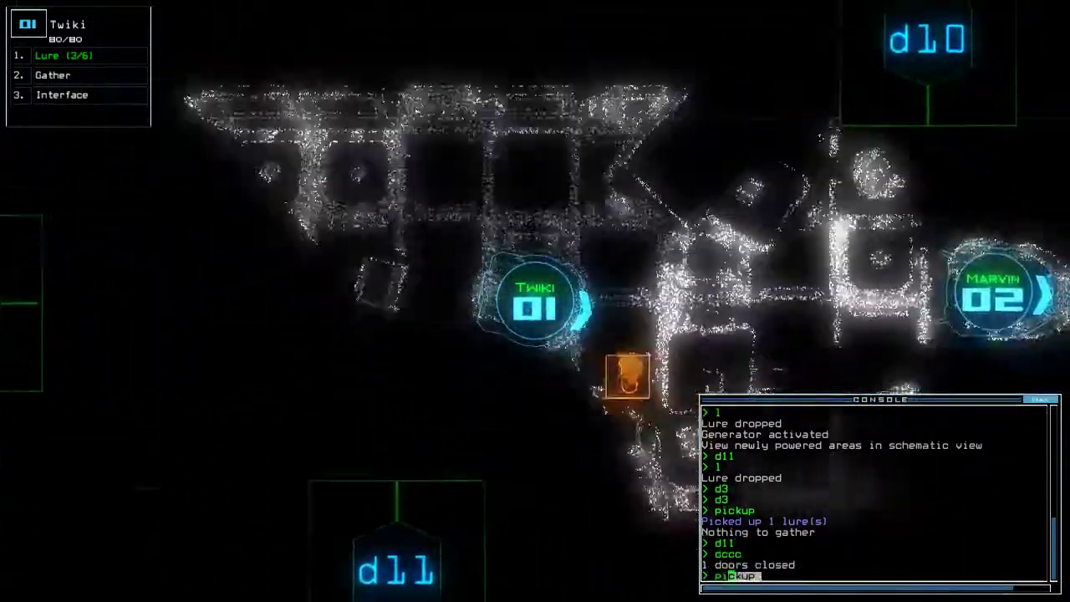
key("Tab")
key("Return")
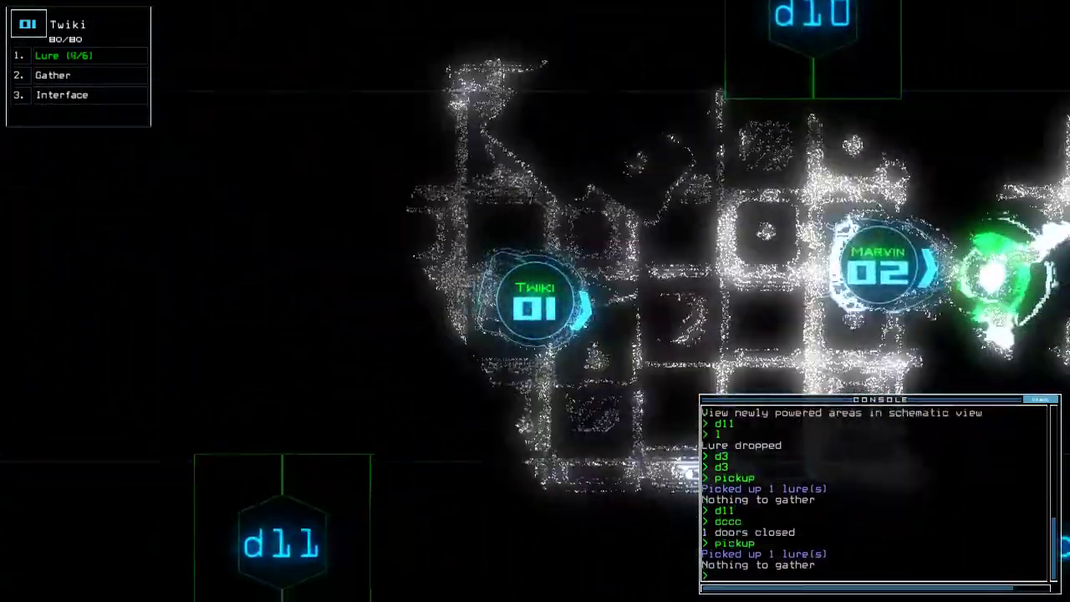
type("en")
key("Tab")
key("Return")
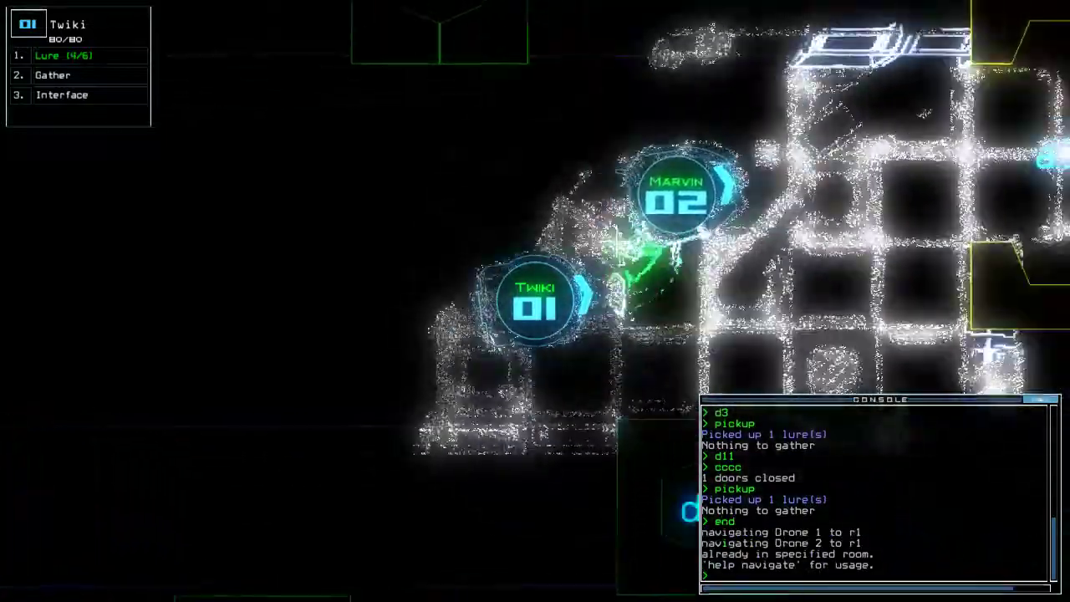
type("back")
Step: Return Twiki to r1 and leave, showing a 640-point score with 9 scrap
key("Return")
key("space")
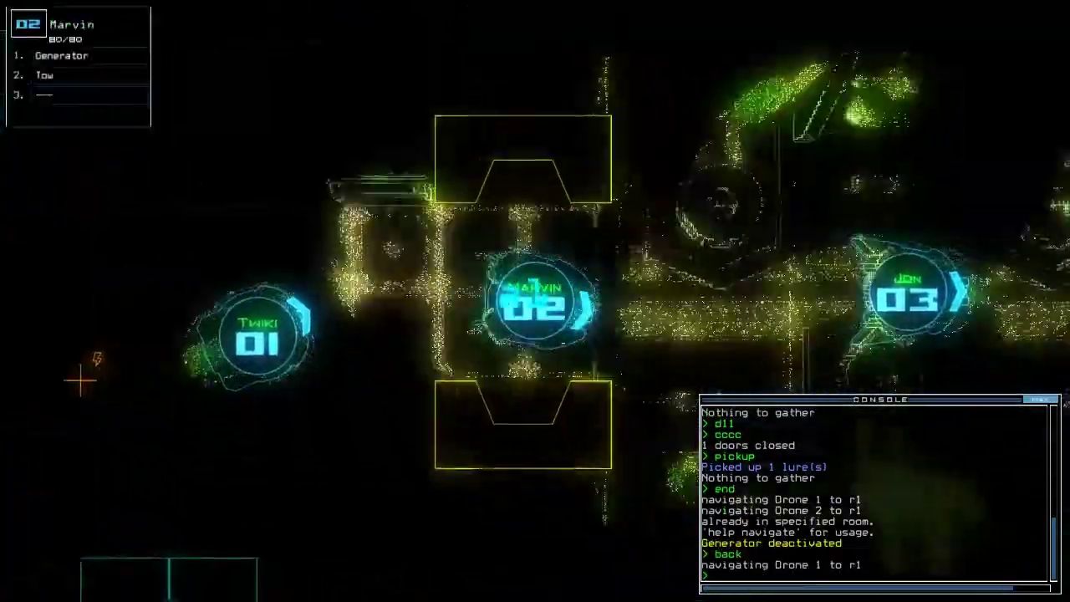
key("space")
type("oot")
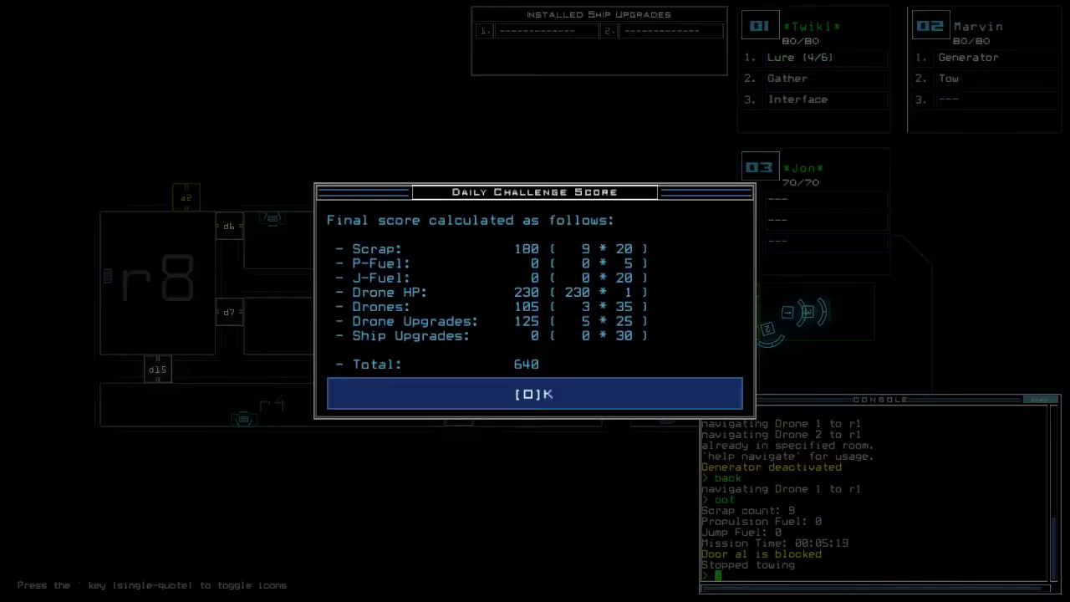
Step: Dismiss the score screen with O to bring up the 11/27/2020 Daily Leaderboard
key("o")
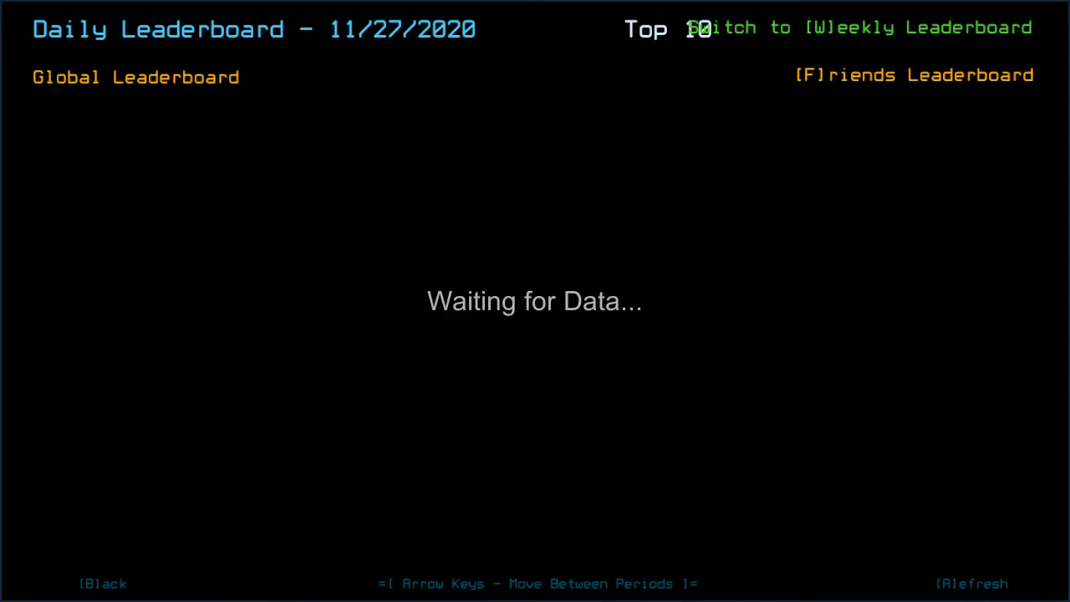